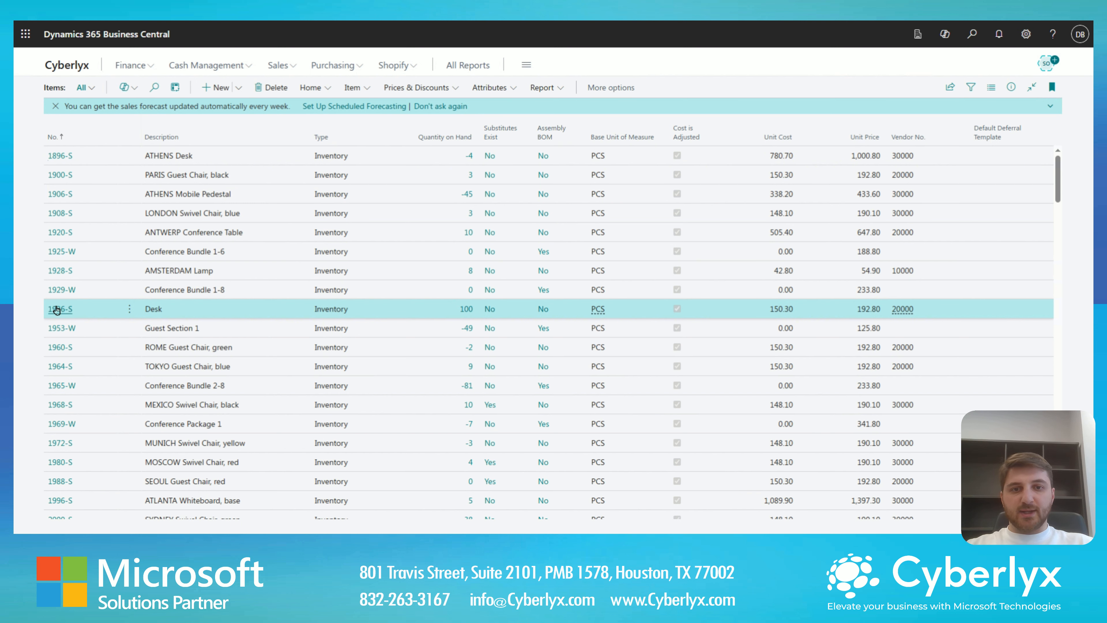
- Open the item card for 1936-S Desk, dismiss the item details tip and expand its Planning section
left_click(57, 309)
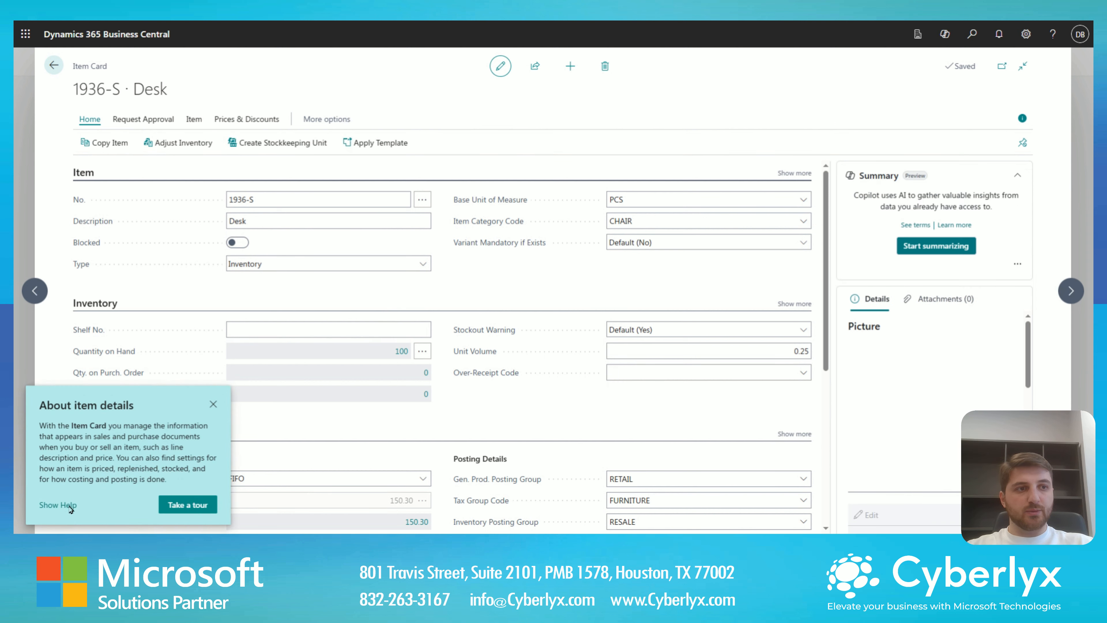
left_click(213, 403)
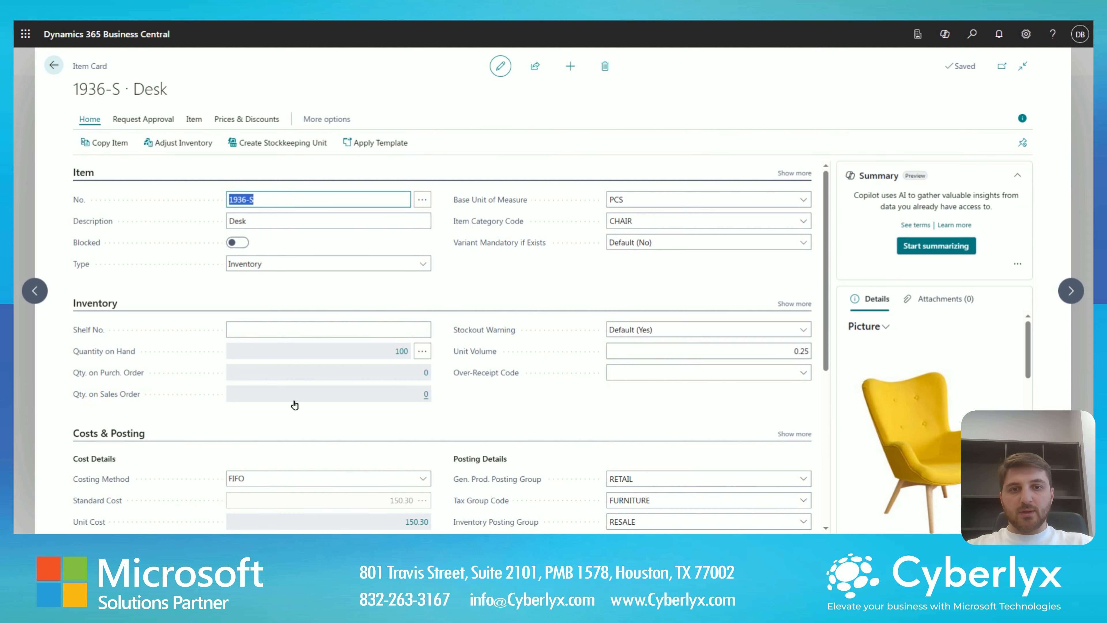
scroll(357, 362, "down", 5)
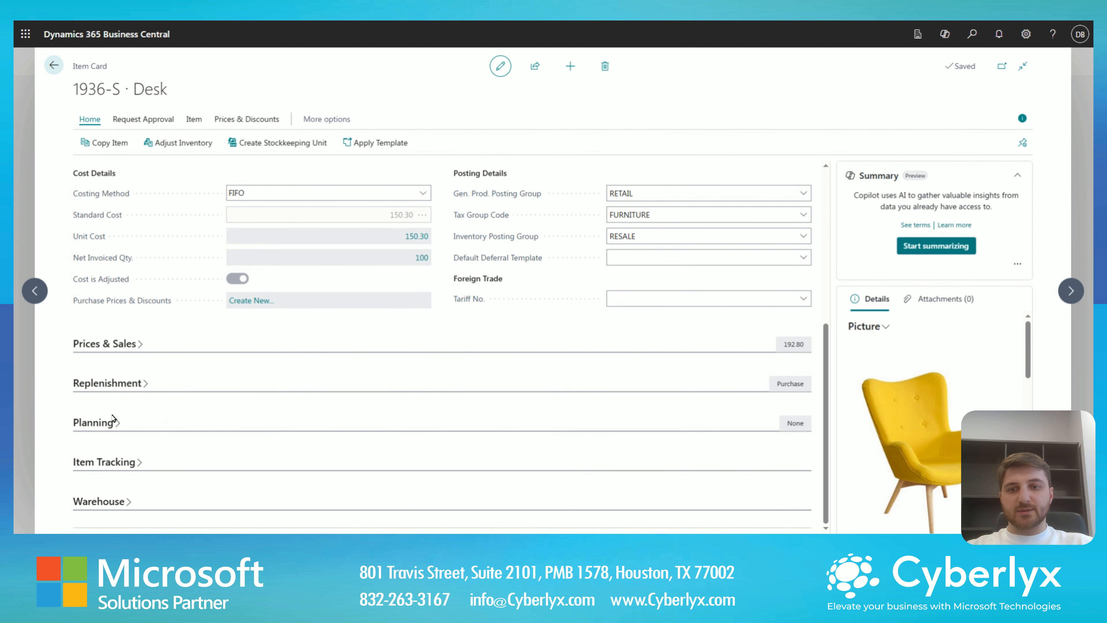
left_click(102, 426)
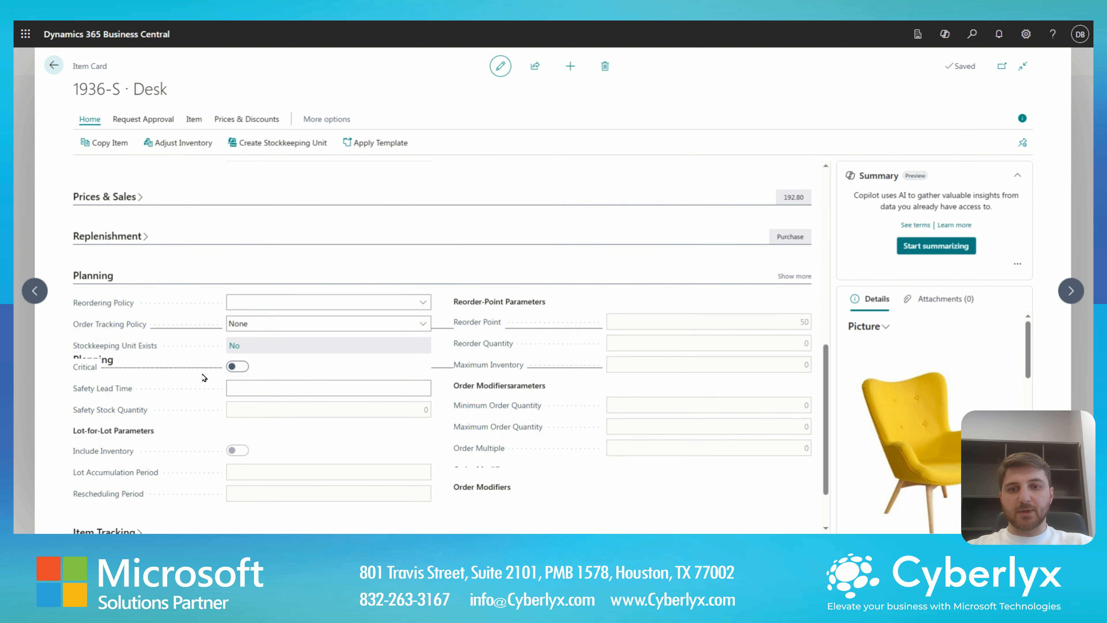
mouse_move(149, 355)
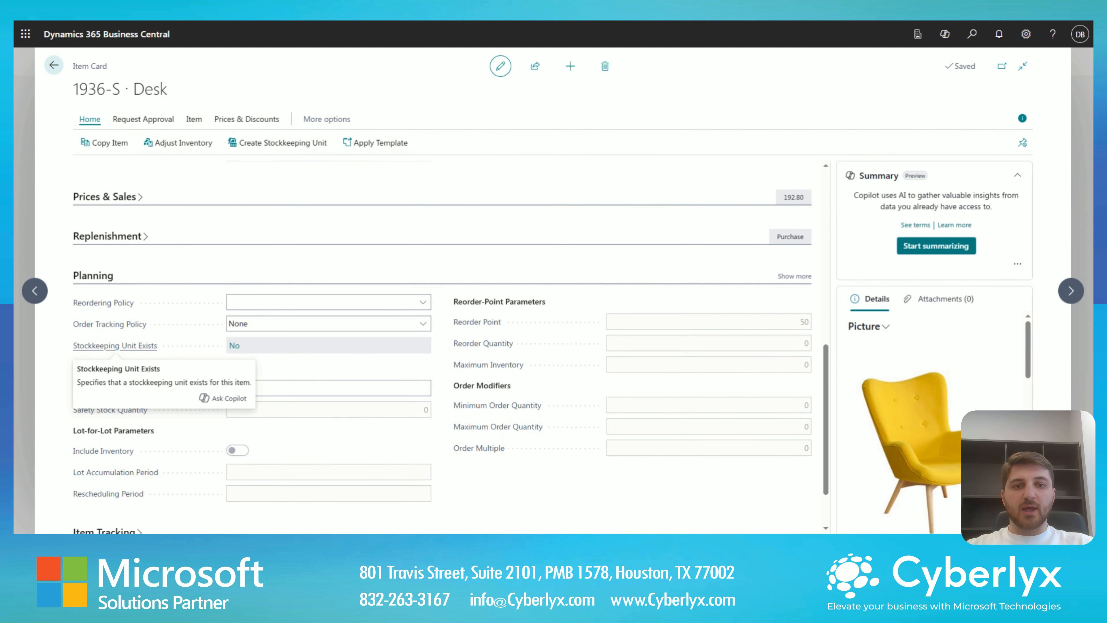
scroll(230, 274, "down", 2)
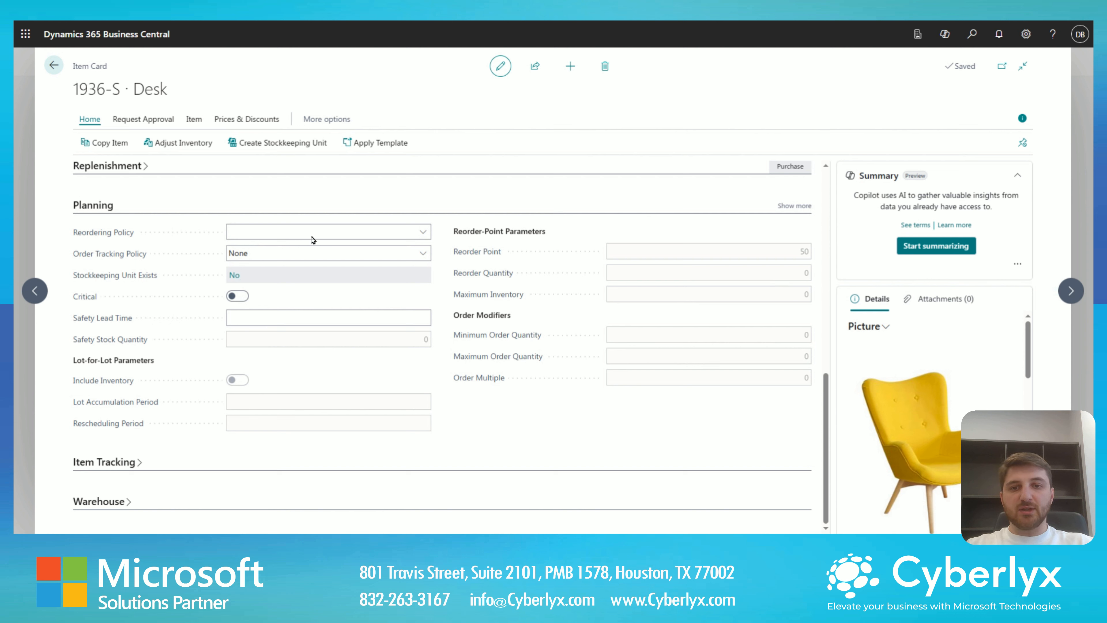
- Create a stockkeeping unit per location for item 1936-S, with the location filter set to SILVER
left_click(327, 119)
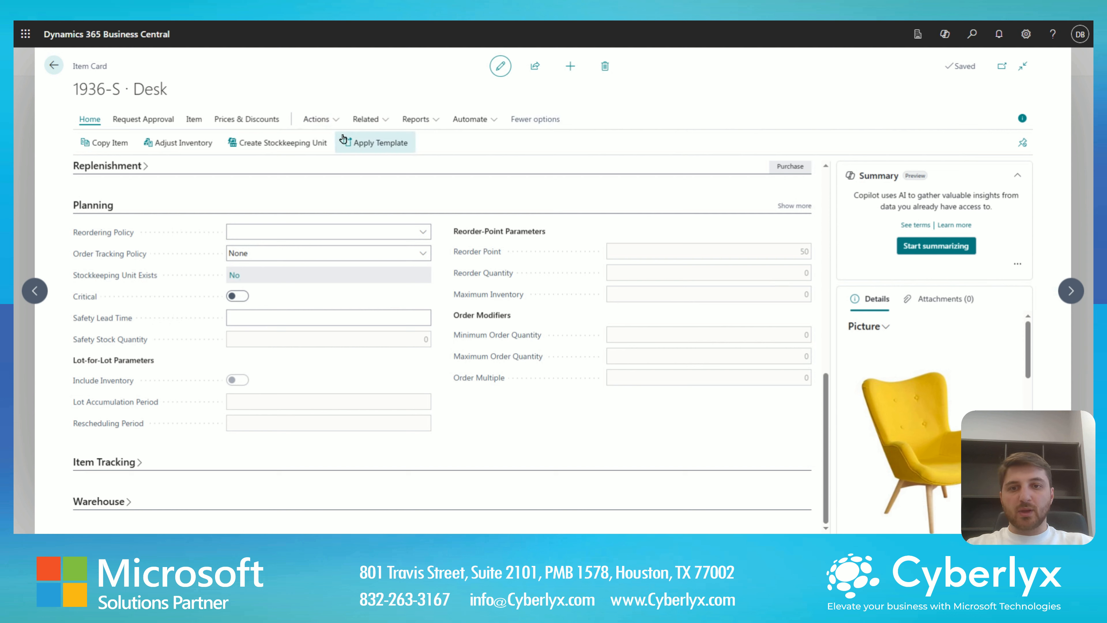
left_click(331, 124)
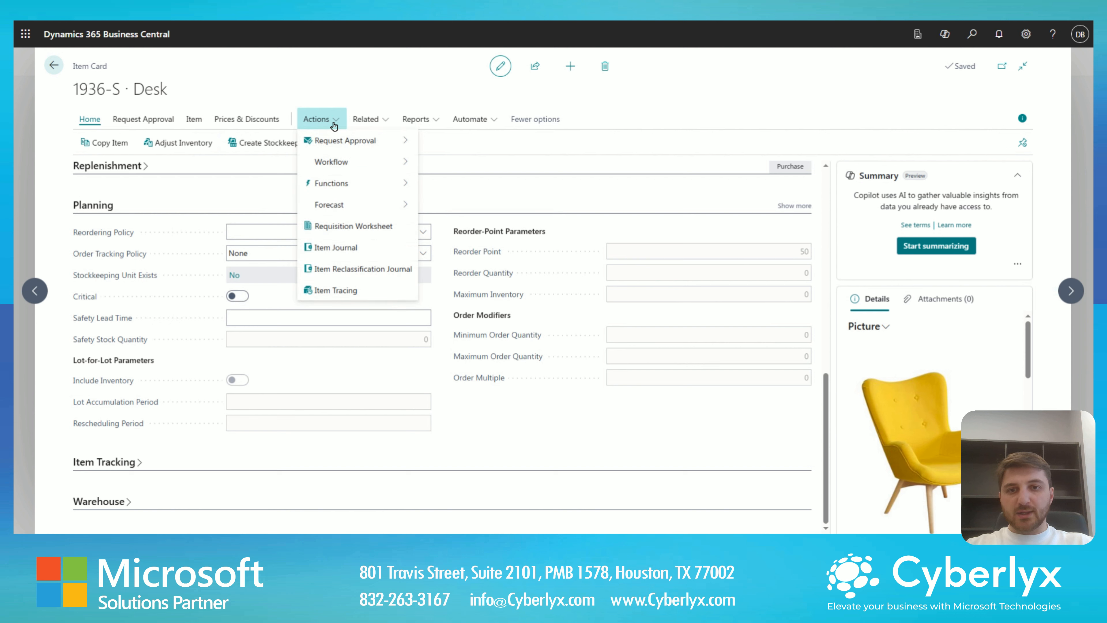
mouse_move(359, 189)
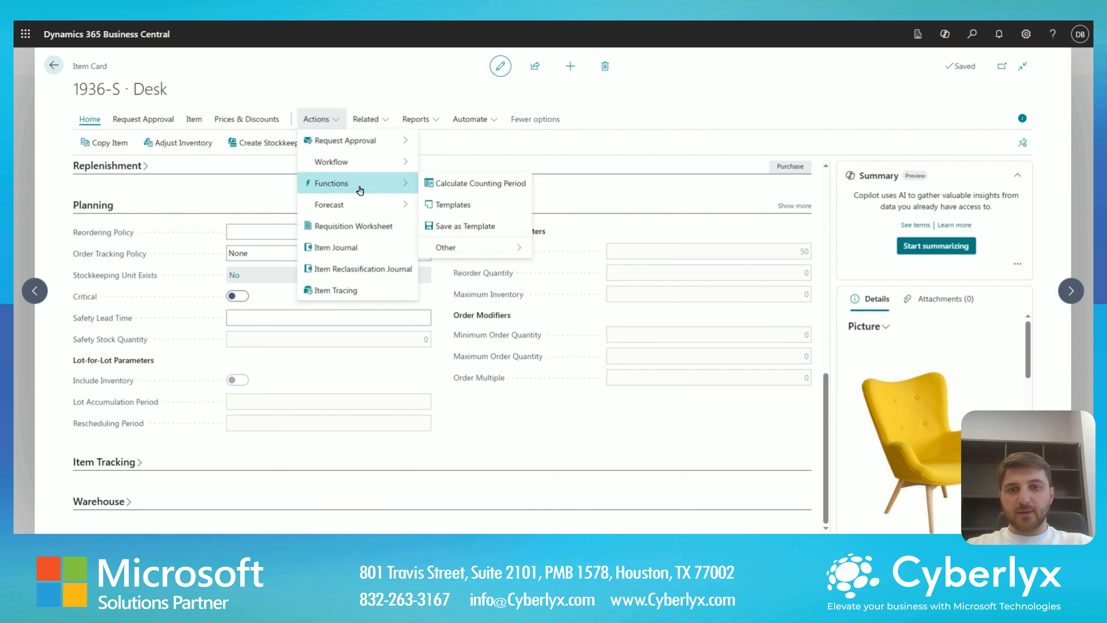
mouse_move(444, 248)
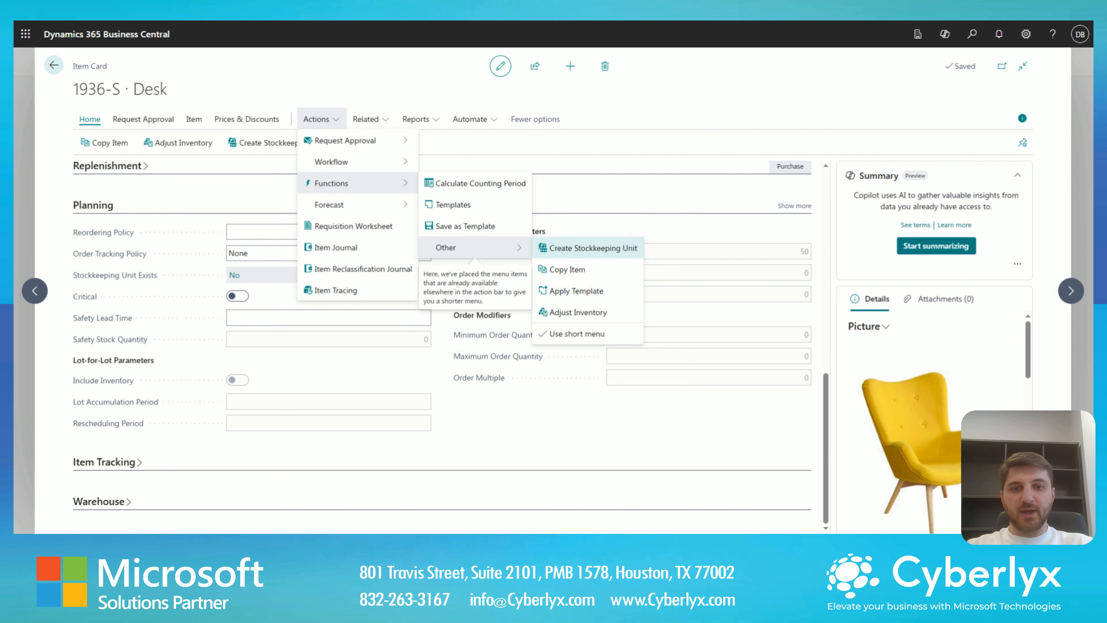
left_click(562, 248)
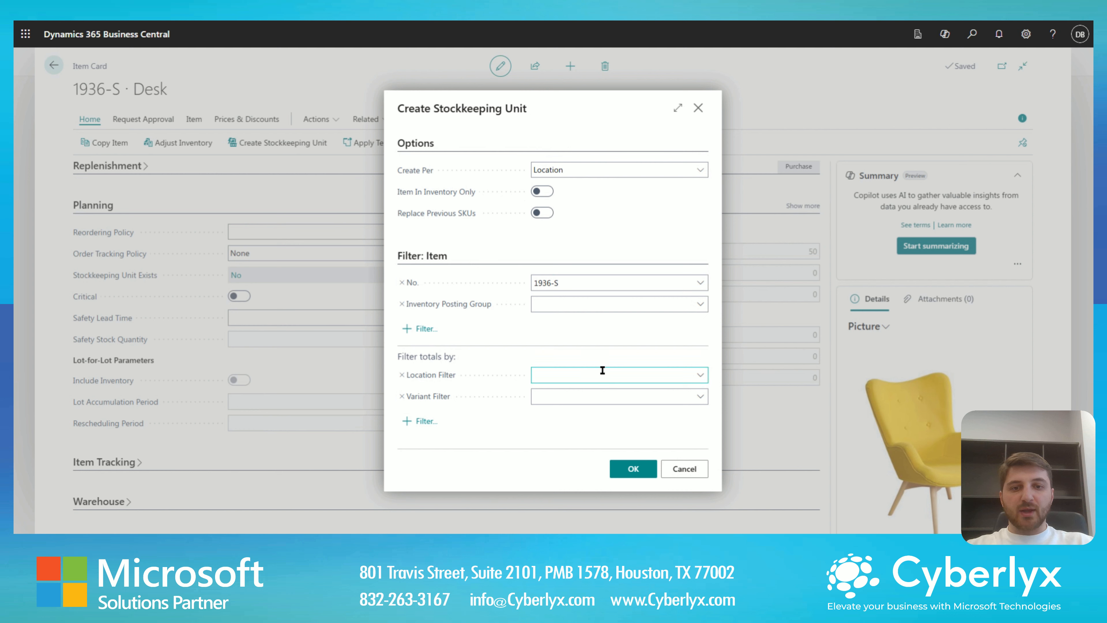
left_click(627, 376)
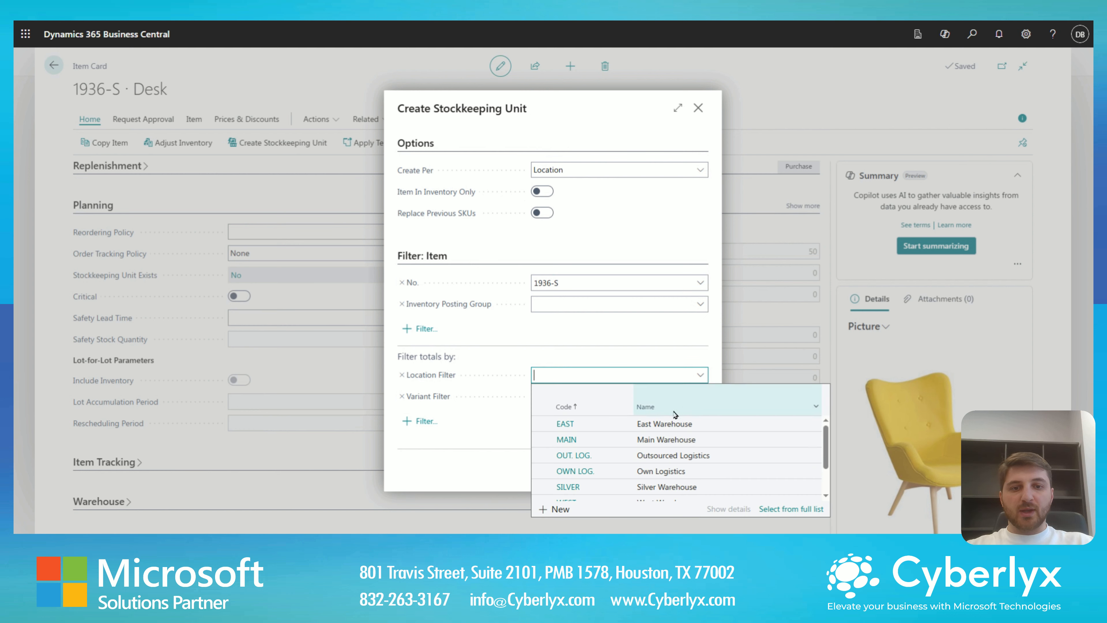
scroll(643, 468, "down", 2)
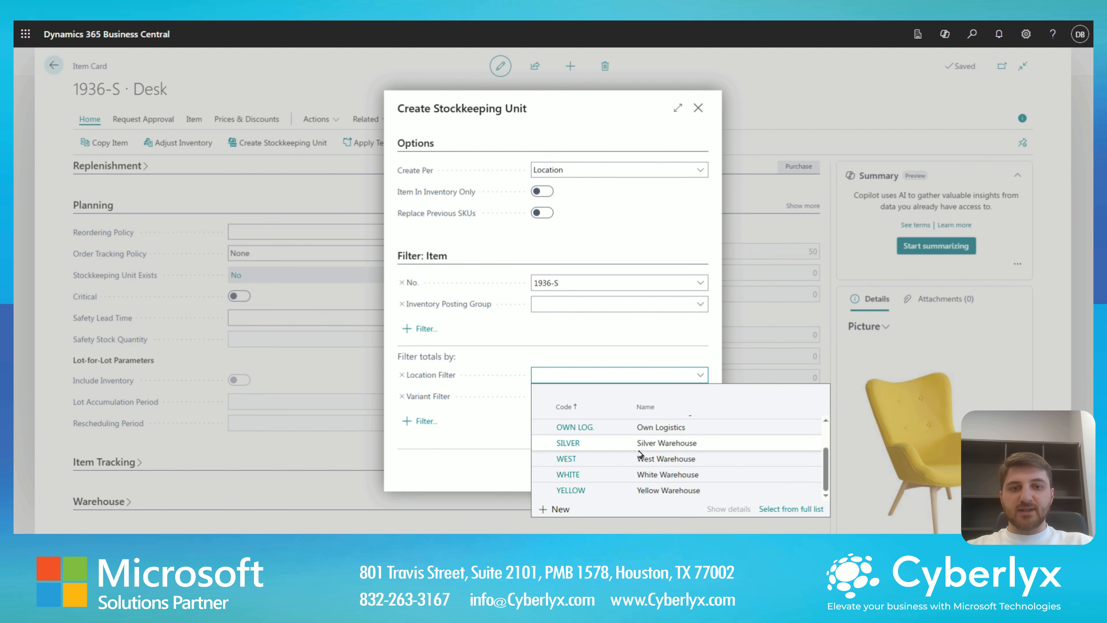
left_click(640, 449)
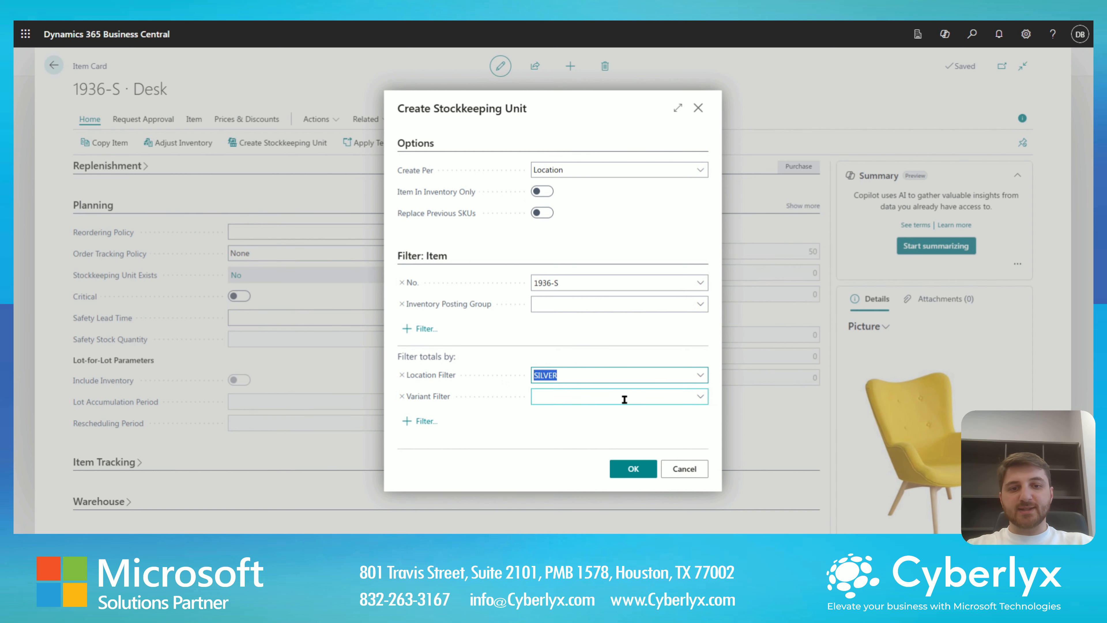
left_click(646, 473)
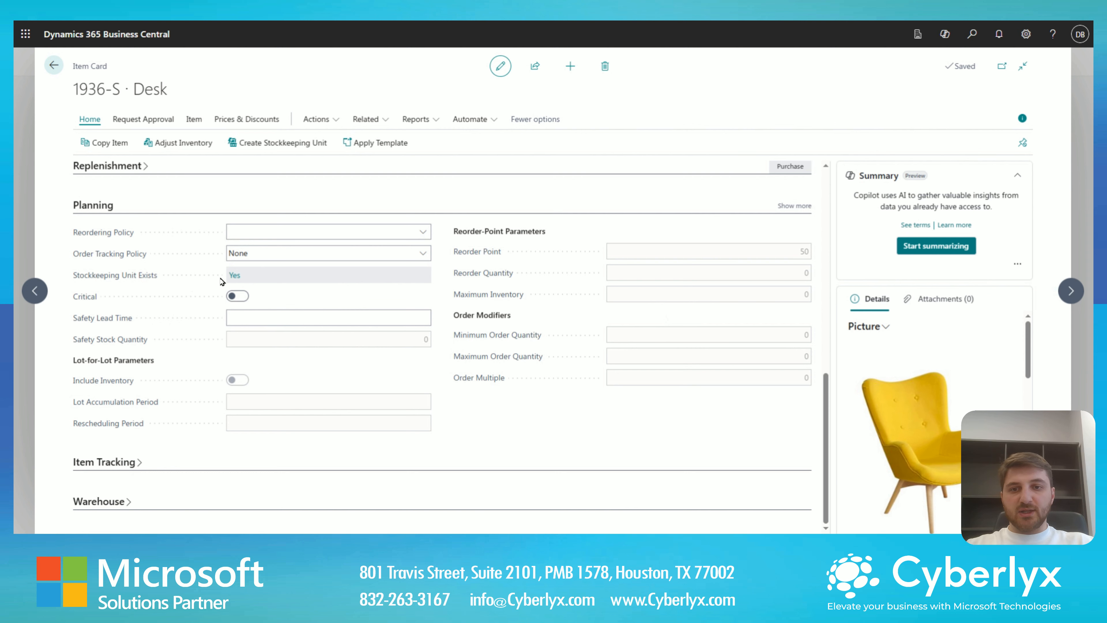
- Inspect the stockkeeping unit that exists for the desk and return to the company home page
left_click(234, 277)
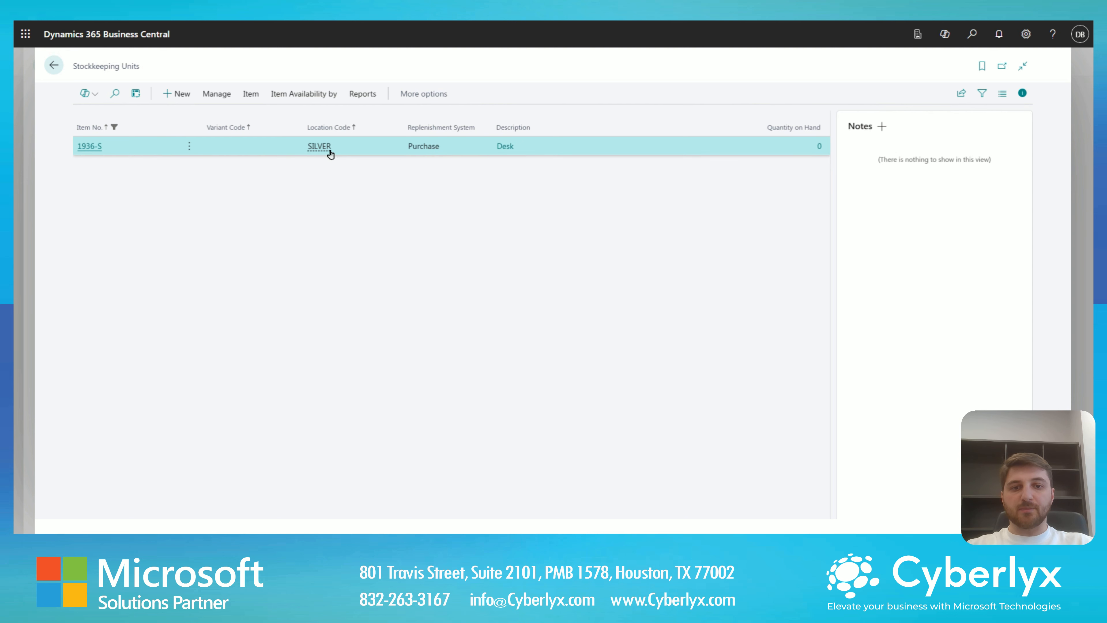
left_click(95, 146)
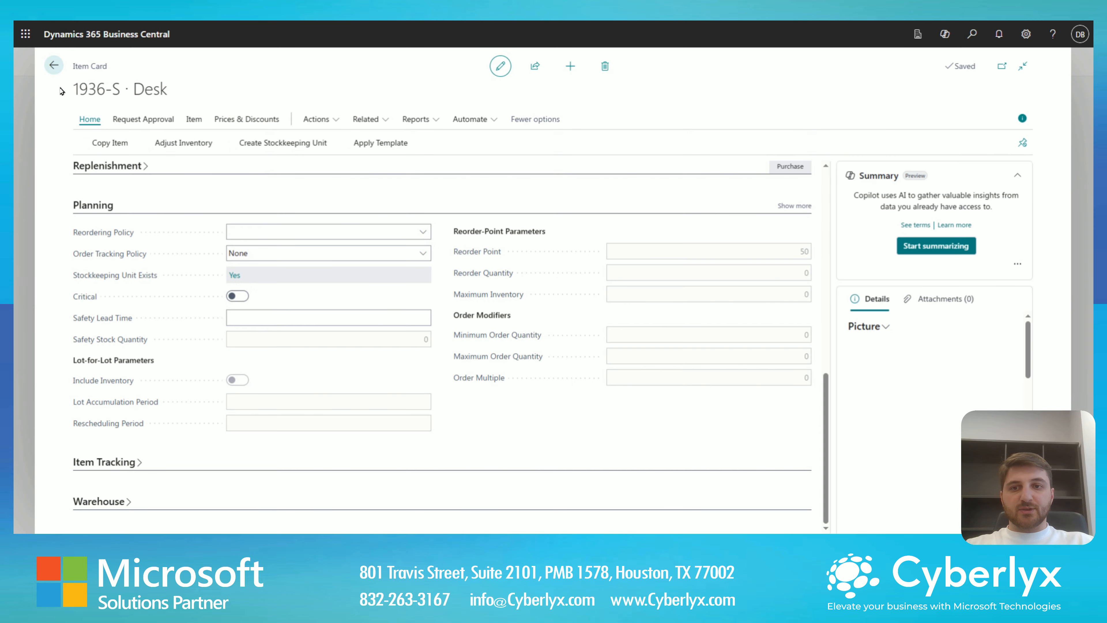
left_click(53, 65)
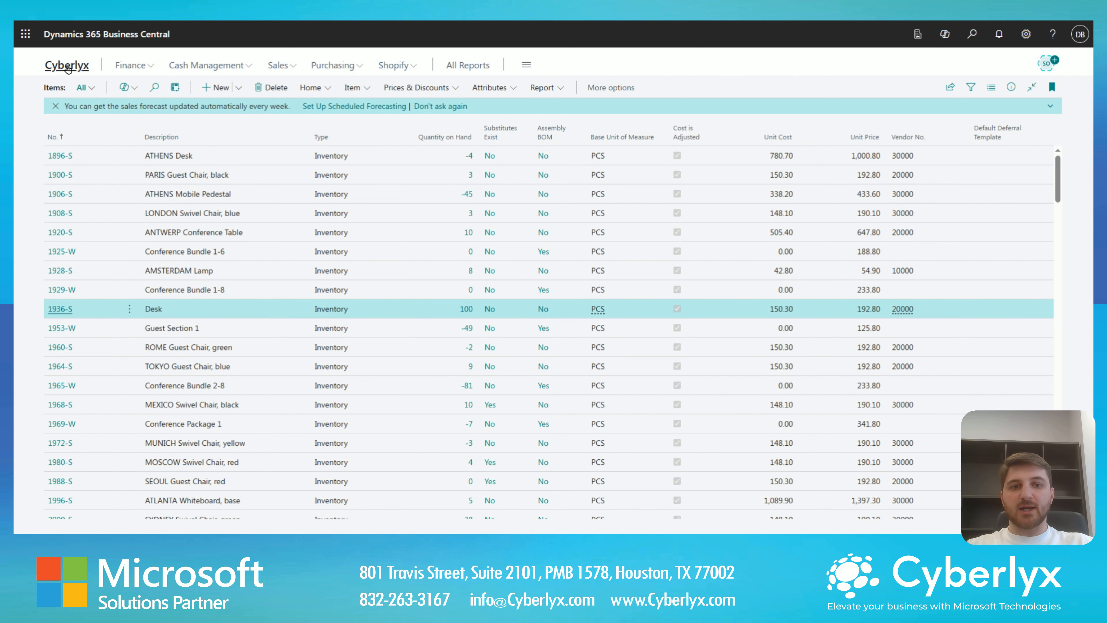
left_click(80, 69)
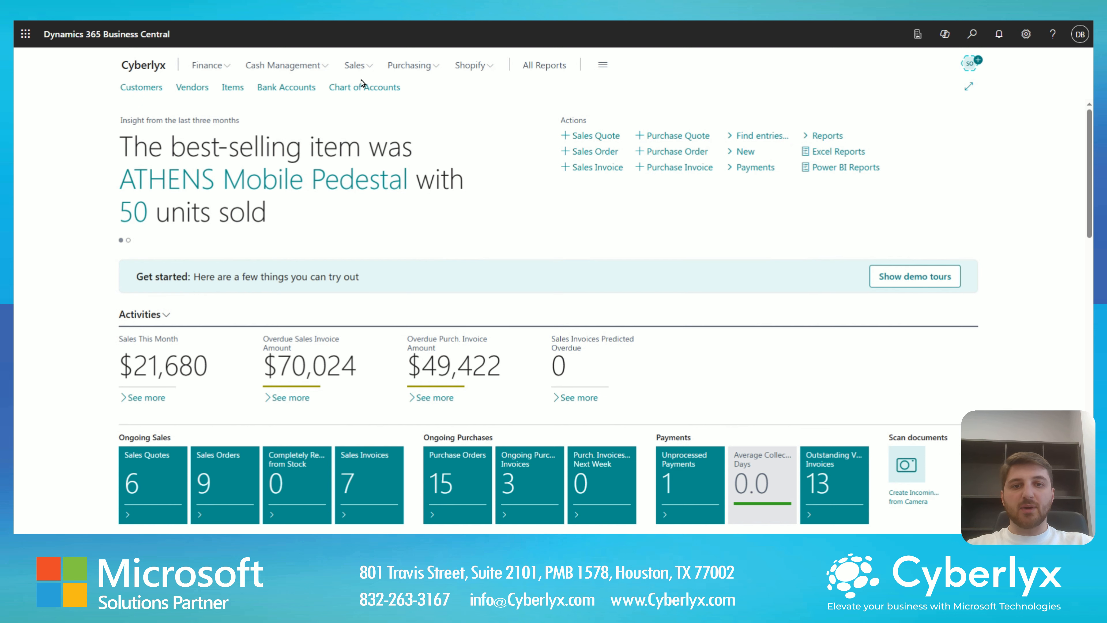
- Search for "stock keeping units" and open the Stockkeeping Units list
left_click(971, 43)
type("st")
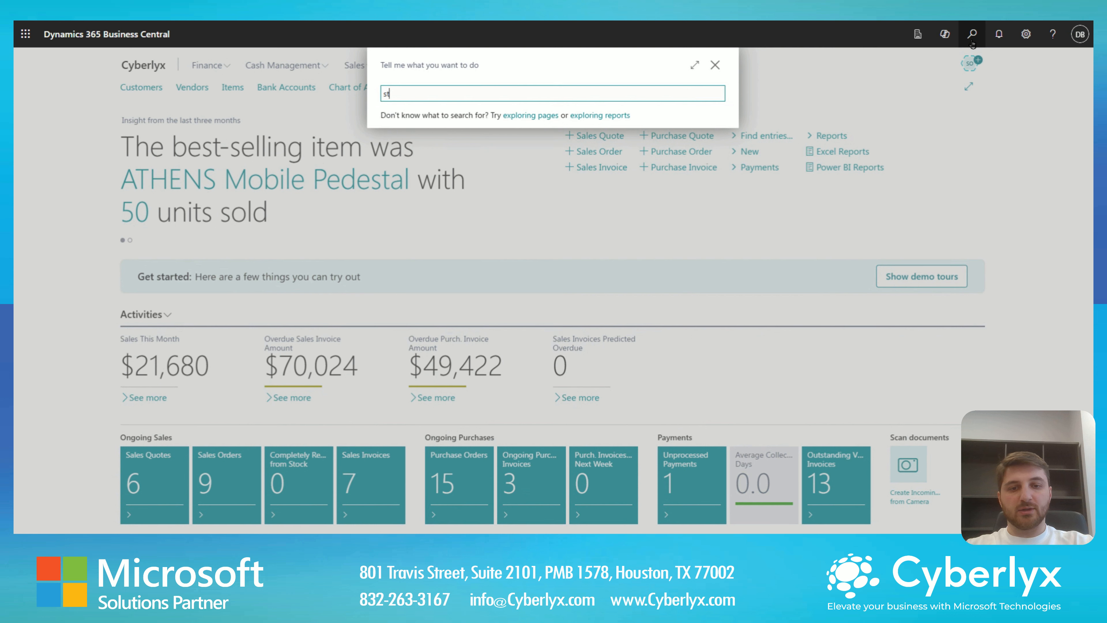
type("ock kee")
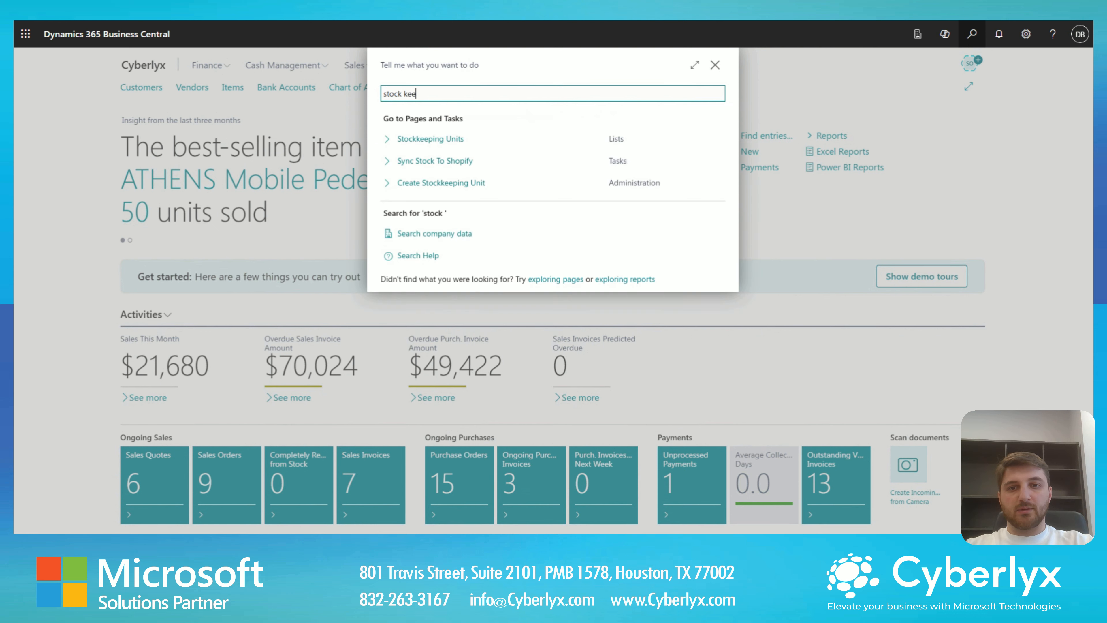
type("ping unit")
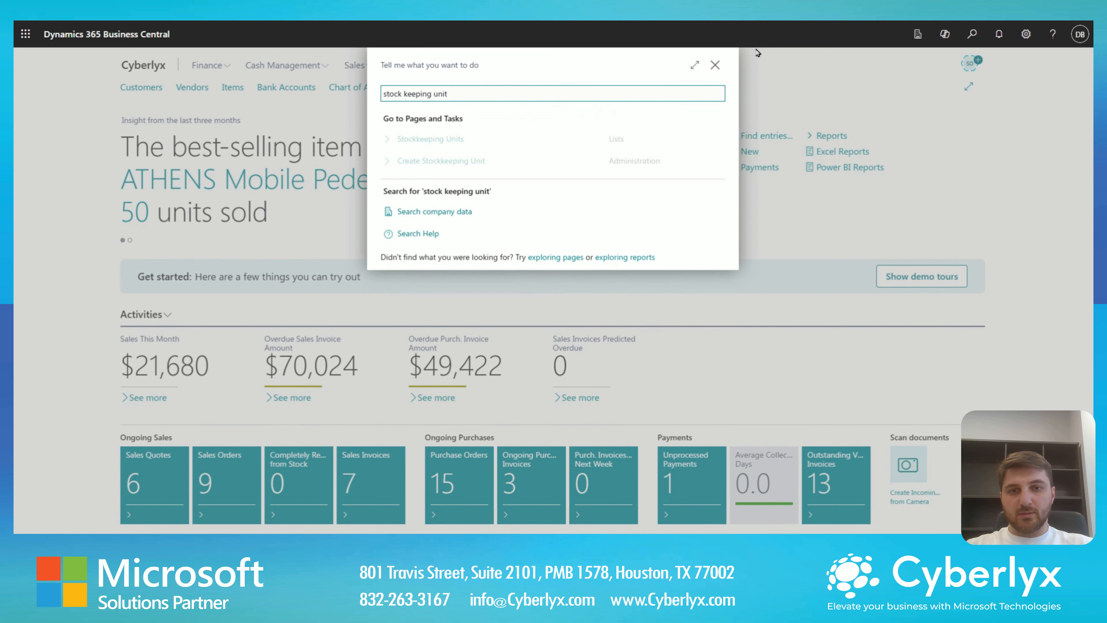
type("s")
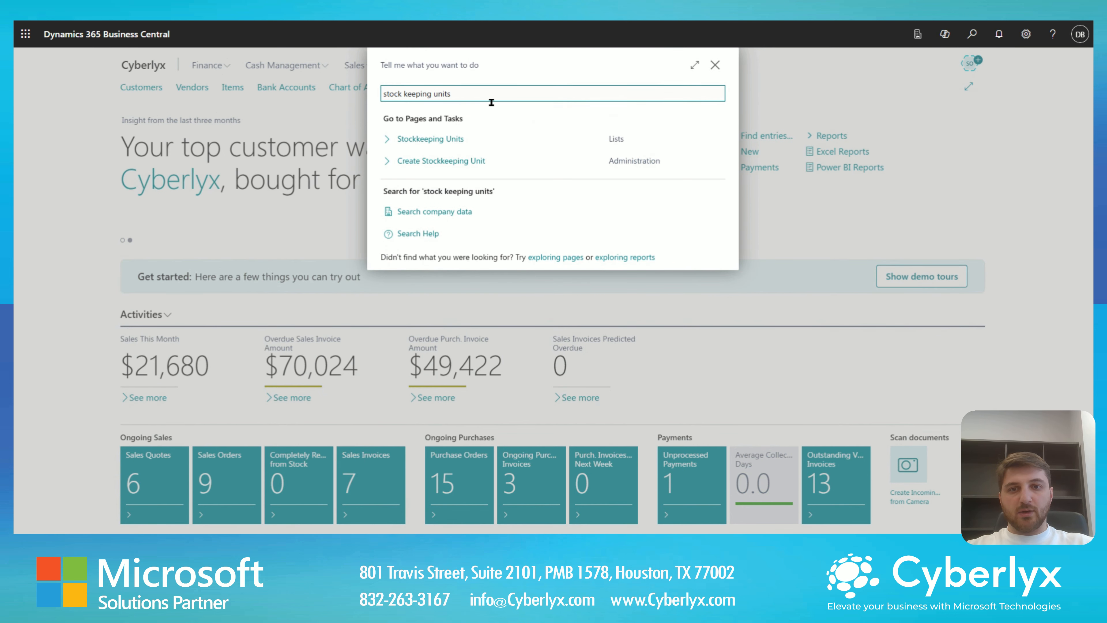
left_click(460, 144)
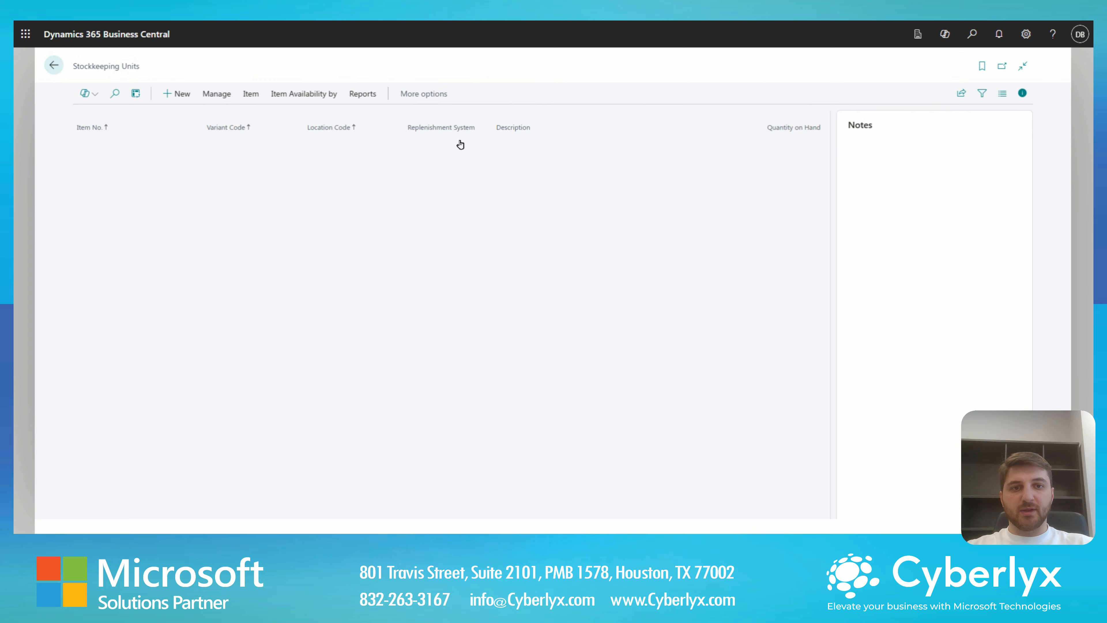
- Start a new stockkeeping unit card and choose 1936-S Desk as its item number
left_click(178, 101)
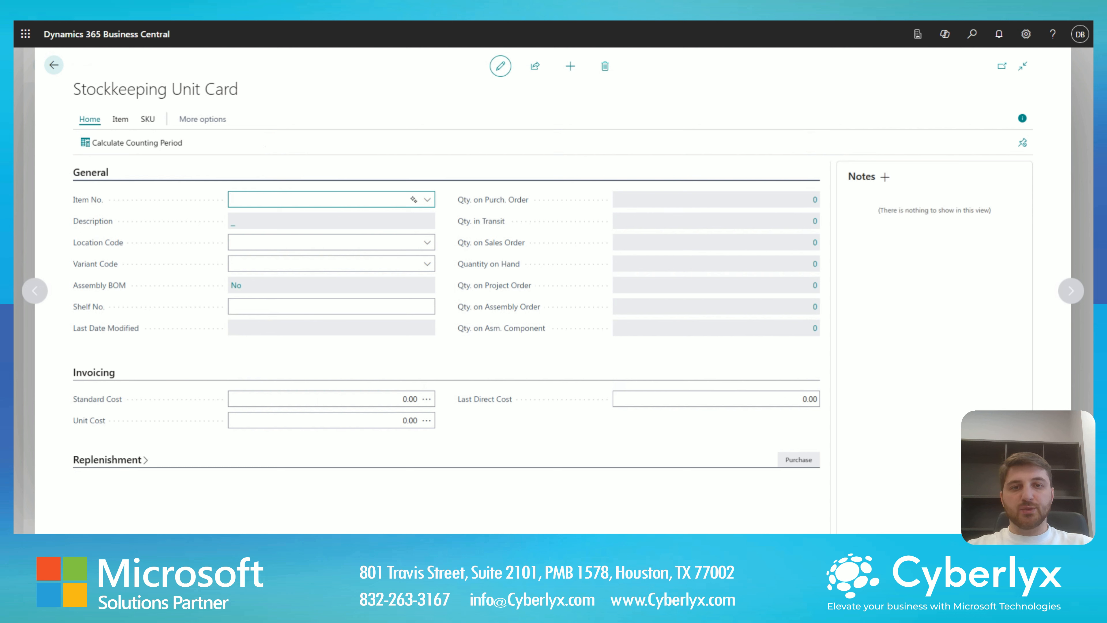
left_click(428, 200)
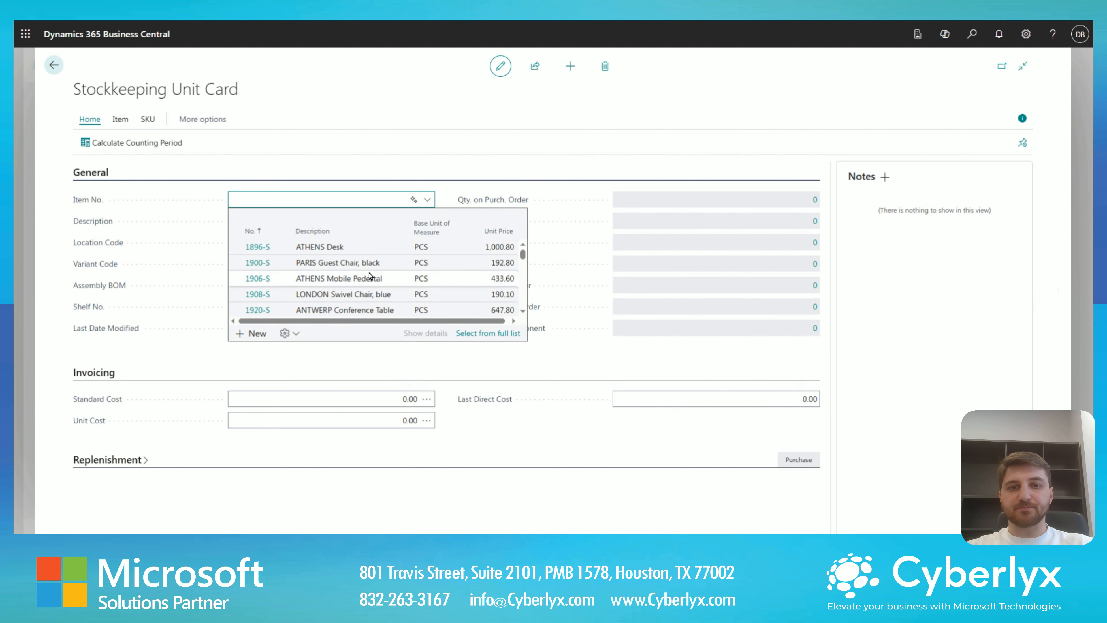
scroll(353, 276, "down", 2)
left_click(349, 267)
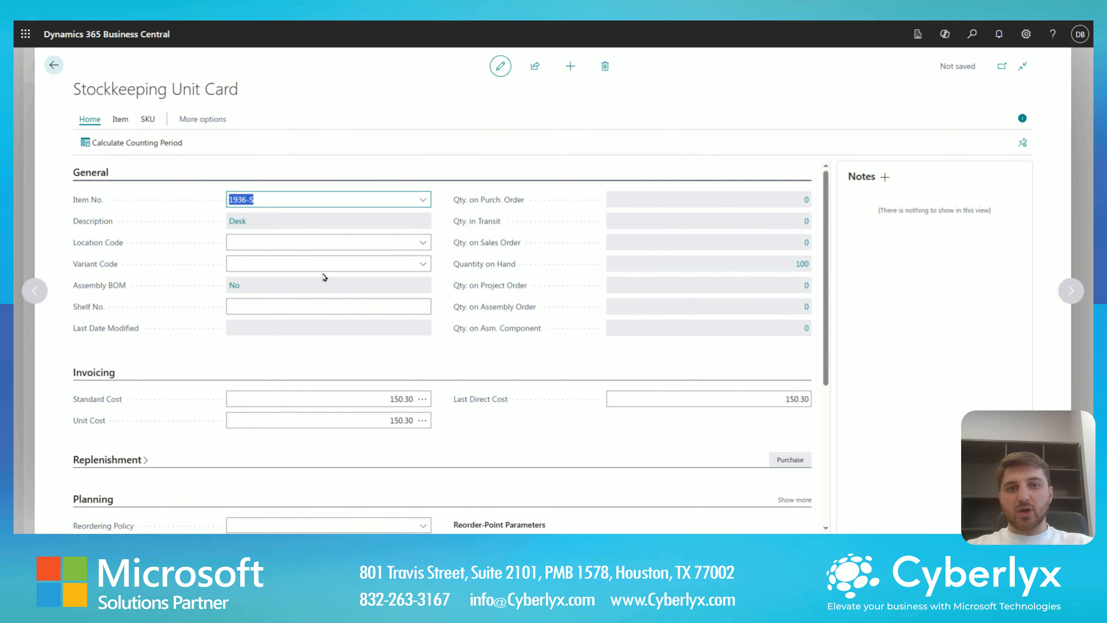
- Set the new stockkeeping unit's location code to YELLOW
mouse_move(114, 267)
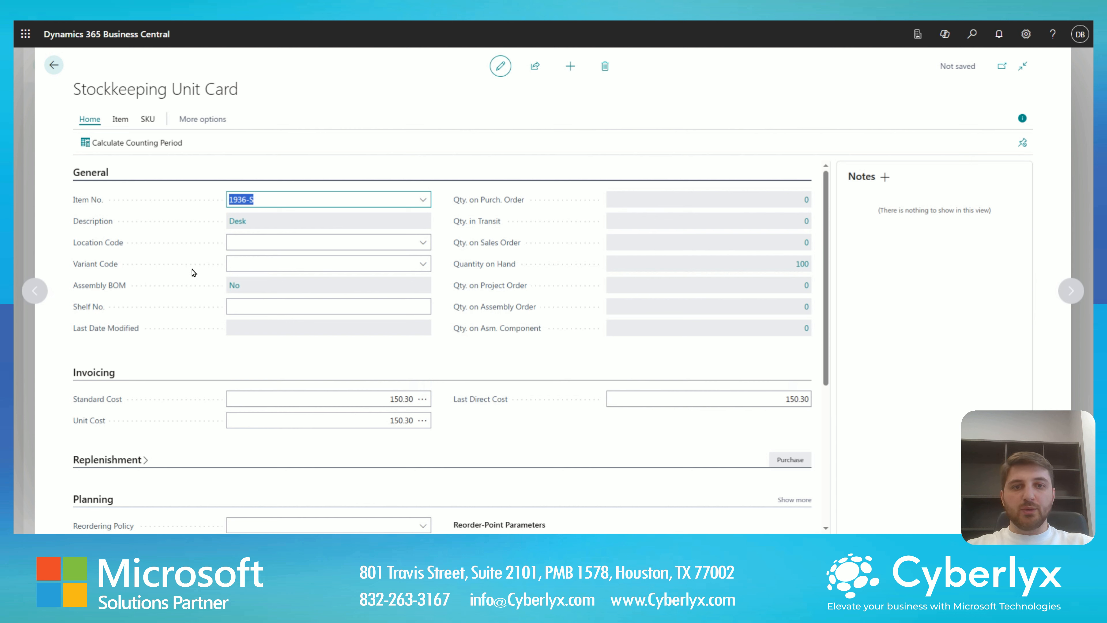
left_click(422, 242)
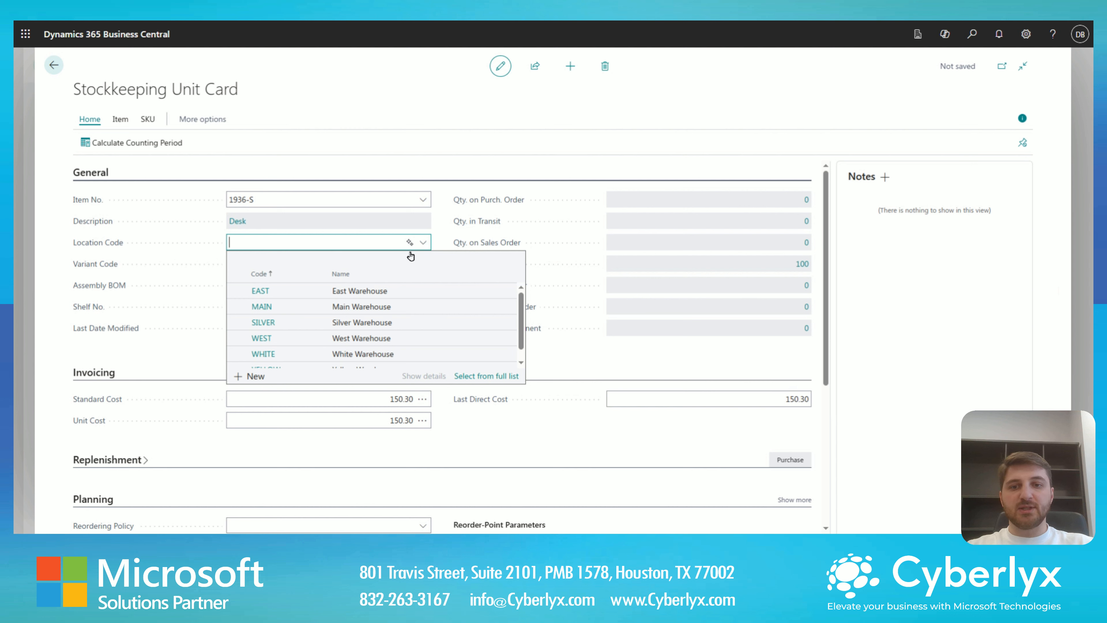
scroll(349, 337, "down", 1)
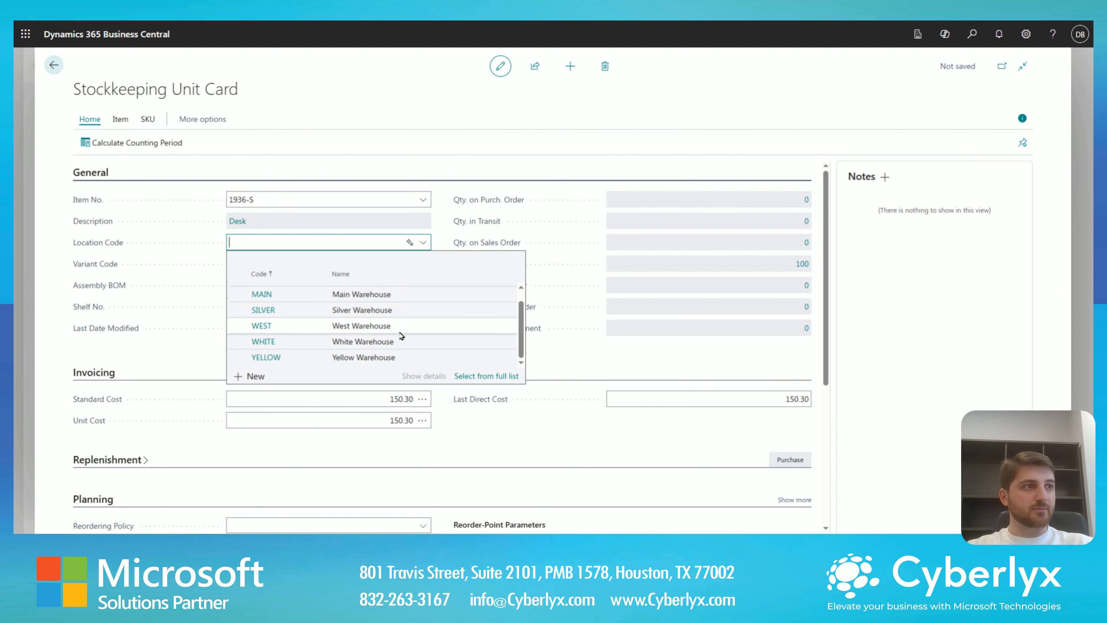
scroll(375, 340, "up", 1)
scroll(378, 342, "down", 1)
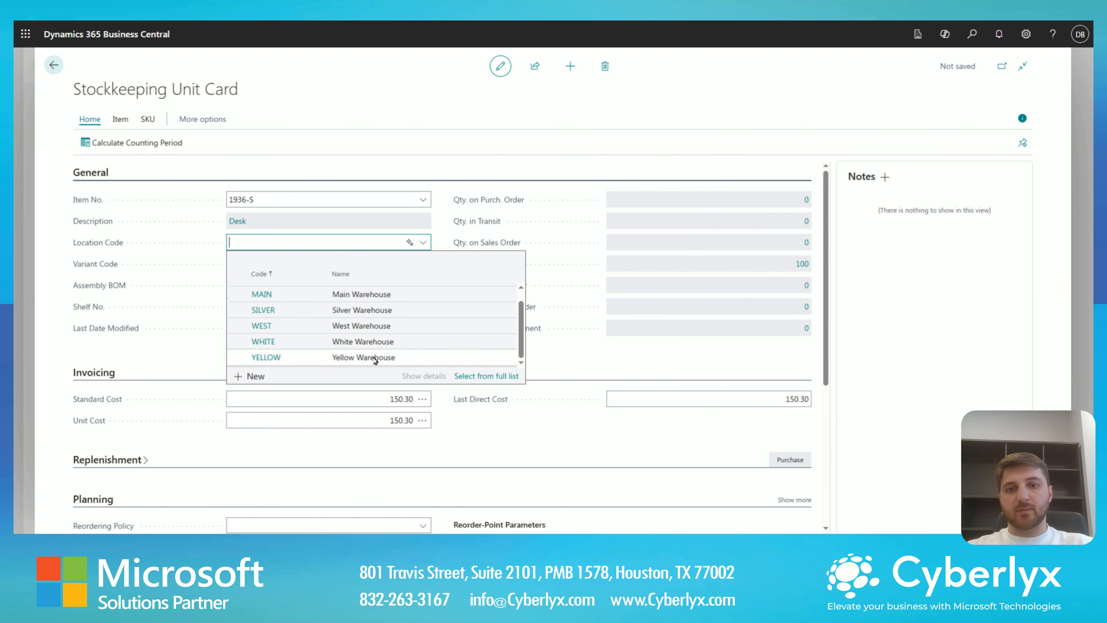
left_click(375, 355)
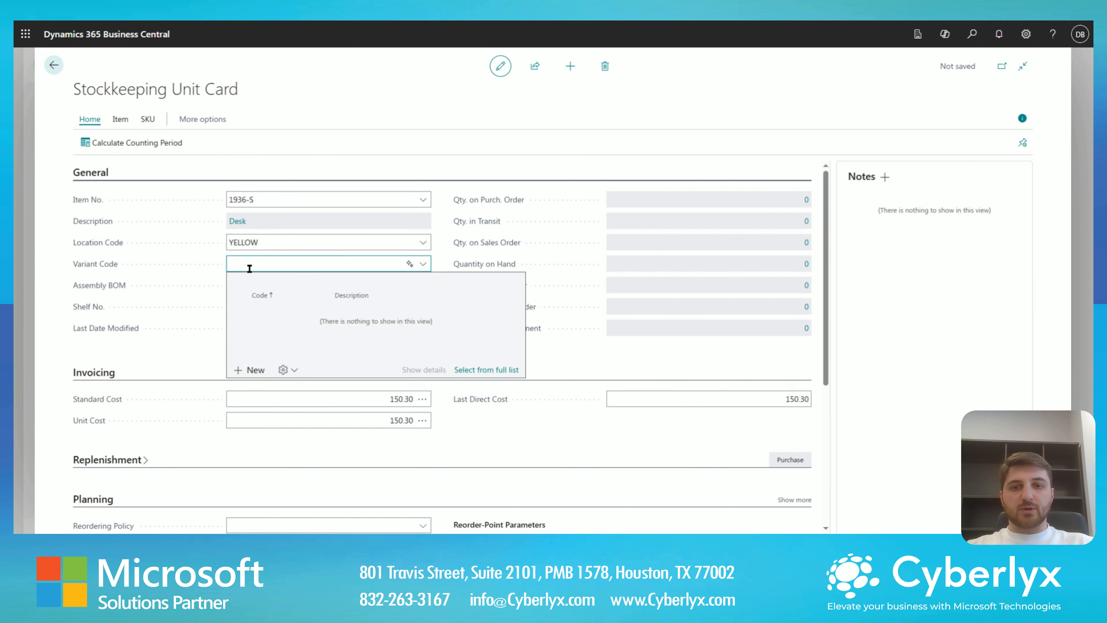
- Review the new card's invoicing and planning fields, and close it to return to the Stockkeeping Units list
scroll(223, 285, "down", 1)
scroll(222, 285, "down", 1)
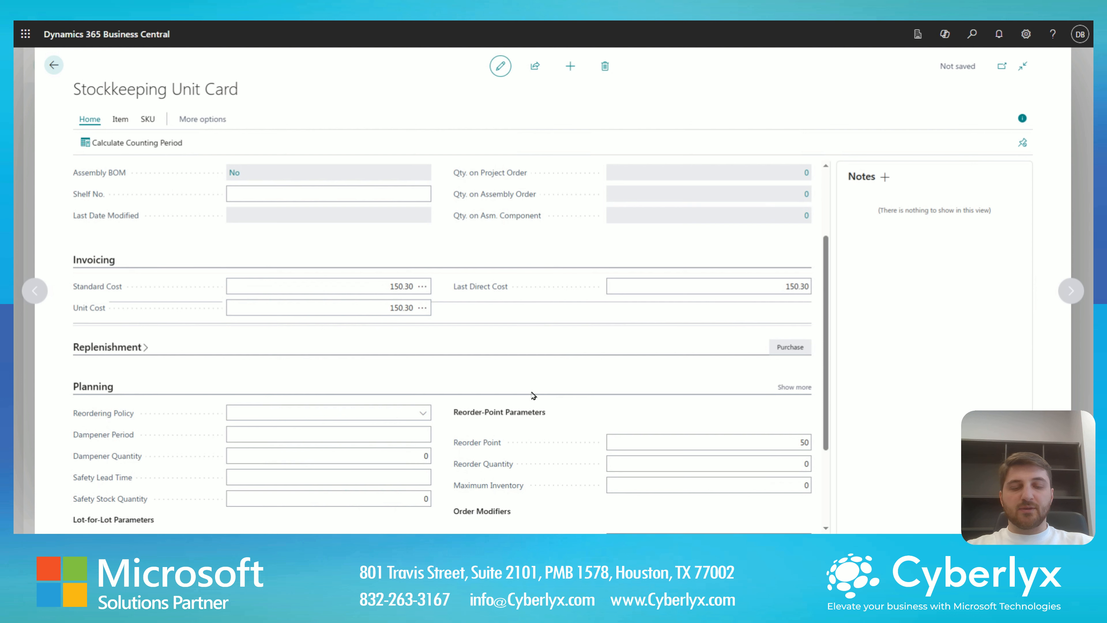
scroll(518, 395, "up", 2)
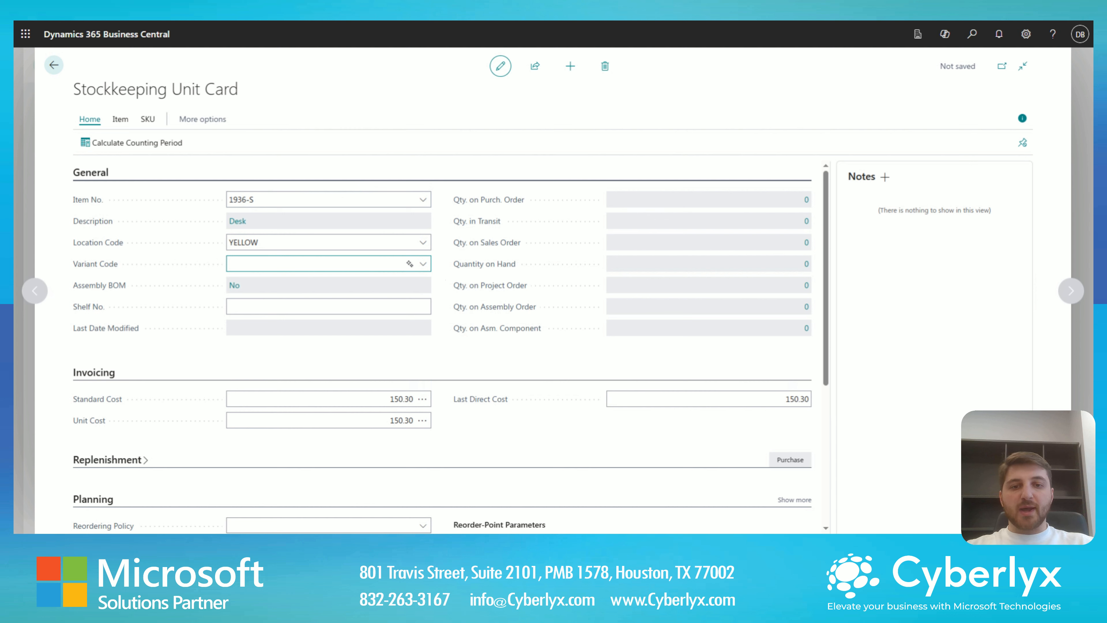
left_click(54, 70)
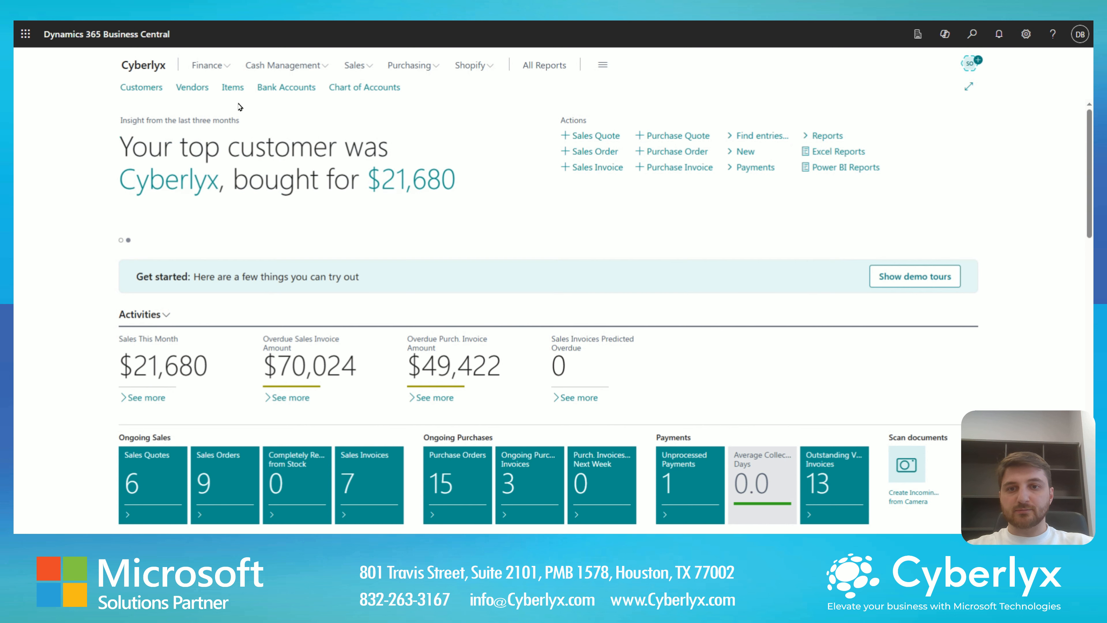
- Open the item card of 1925-W Conference Bundle 1-6 from the Items list and start the Create Stockkeeping Unit function
left_click(235, 91)
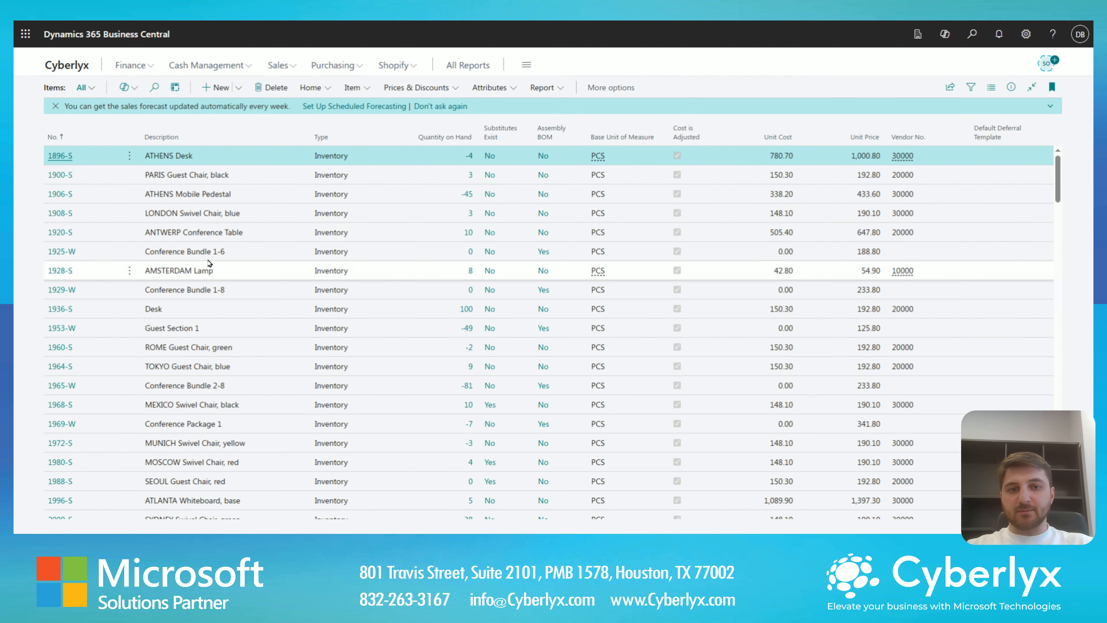
left_click(125, 256)
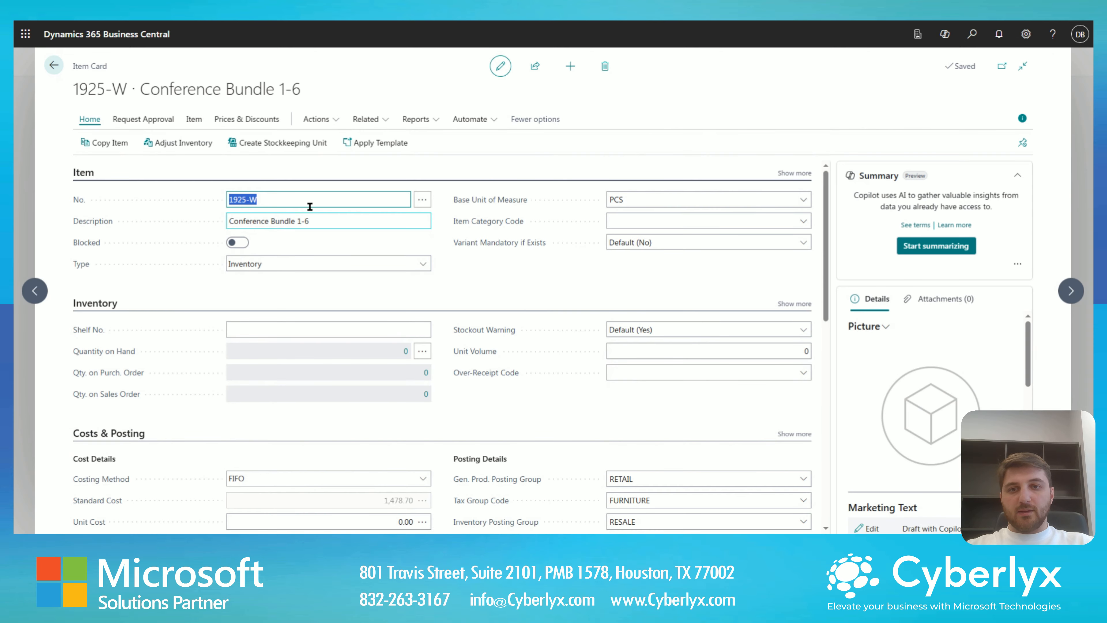
left_click(323, 118)
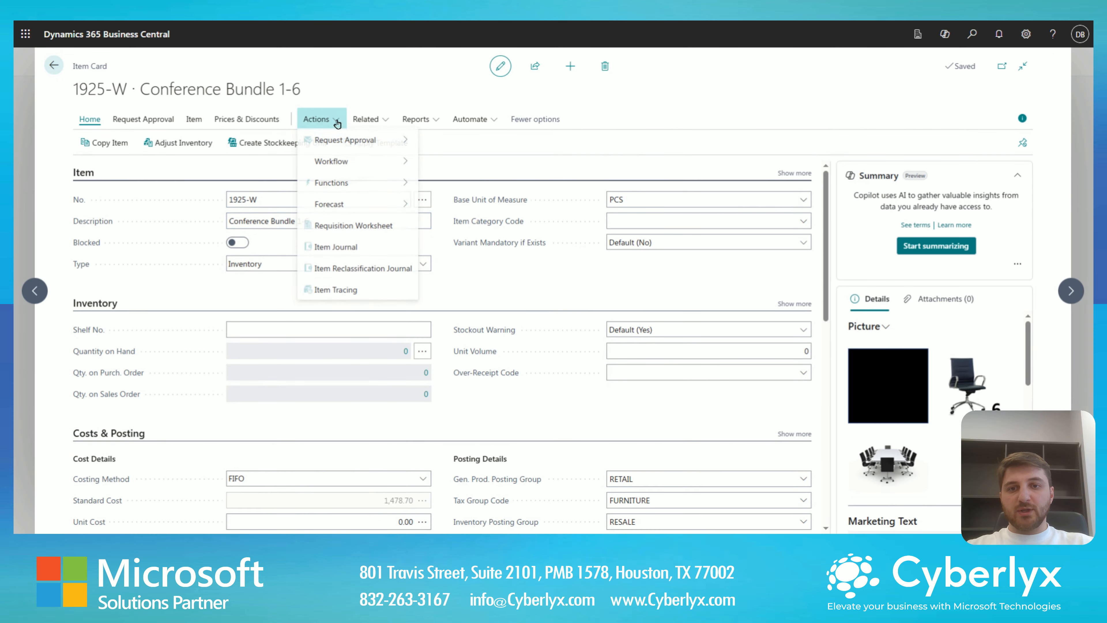
mouse_move(392, 183)
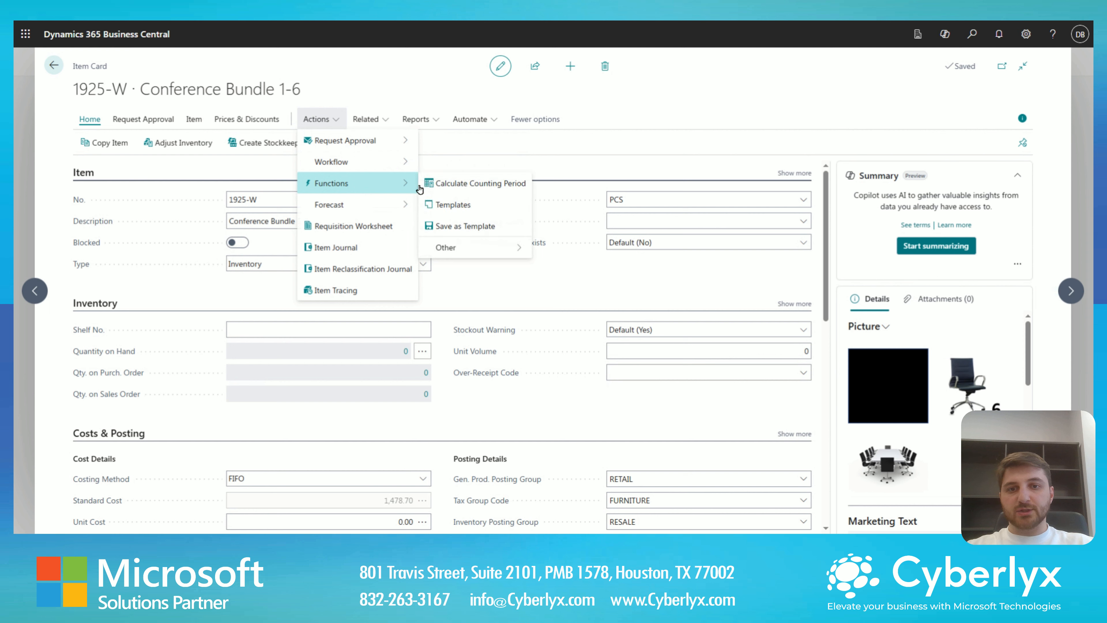
mouse_move(501, 247)
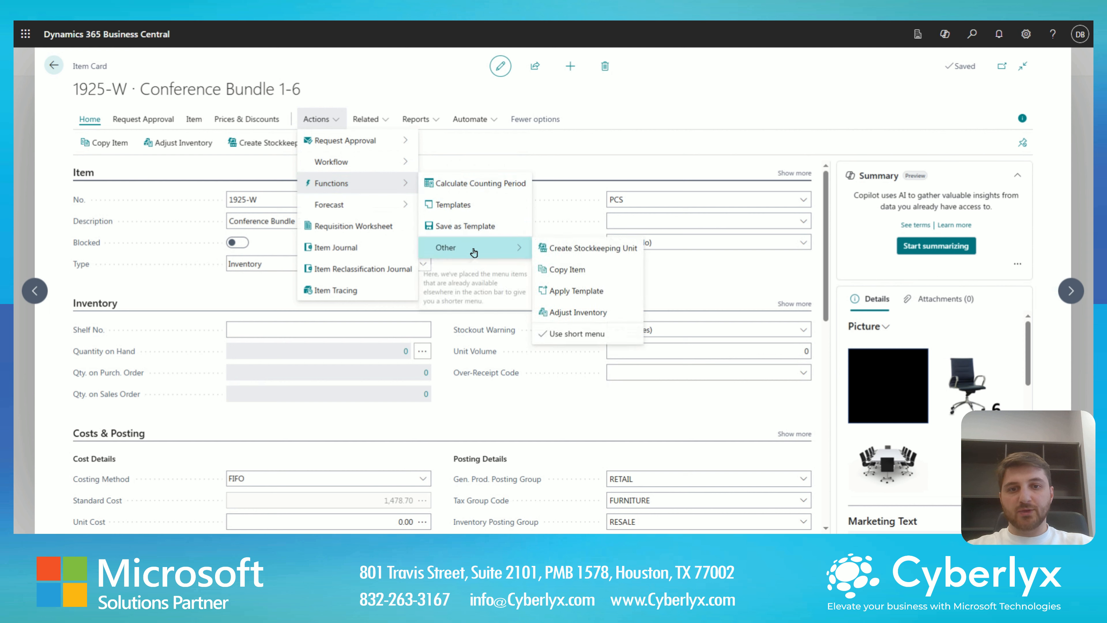
left_click(558, 257)
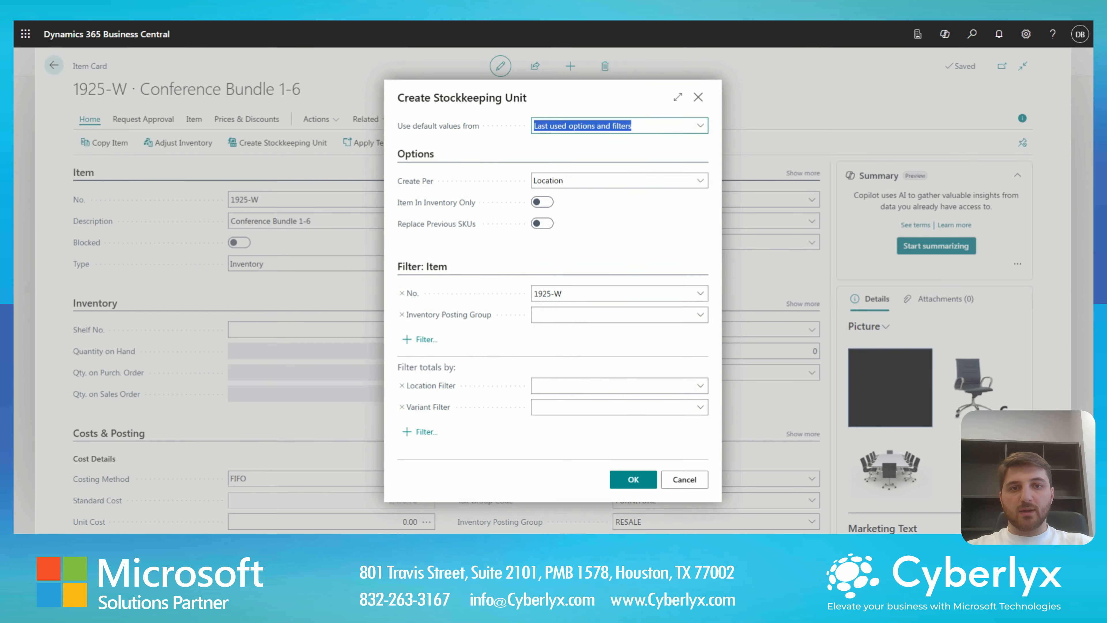
- Clear the item number filter, run the stockkeeping unit creation per location for all items, and leave the item card
left_click(571, 295)
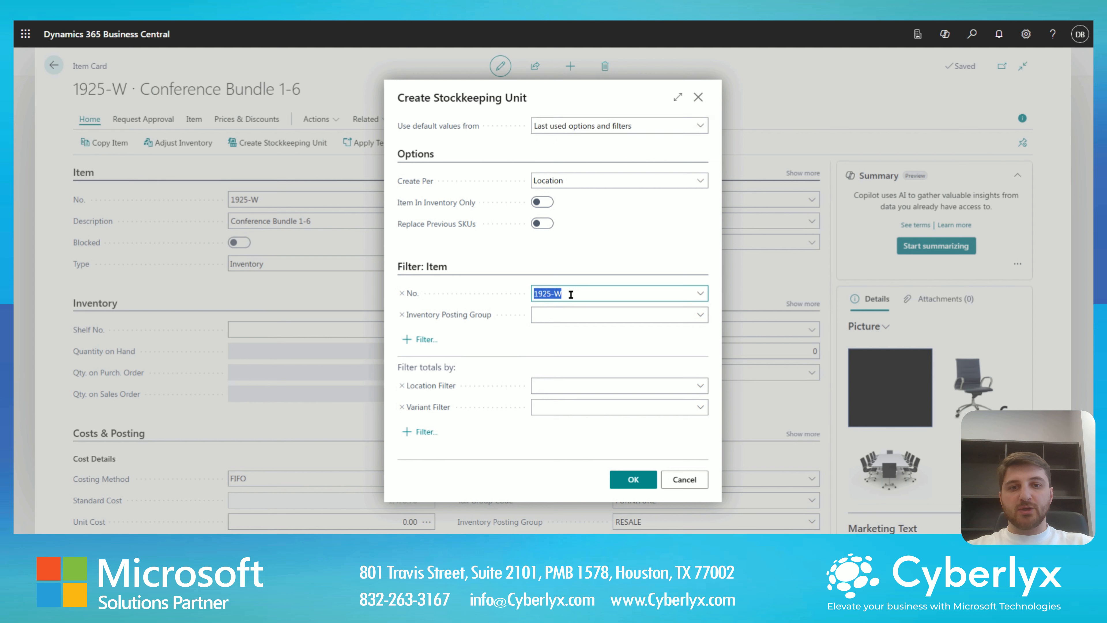
key("BackSpace")
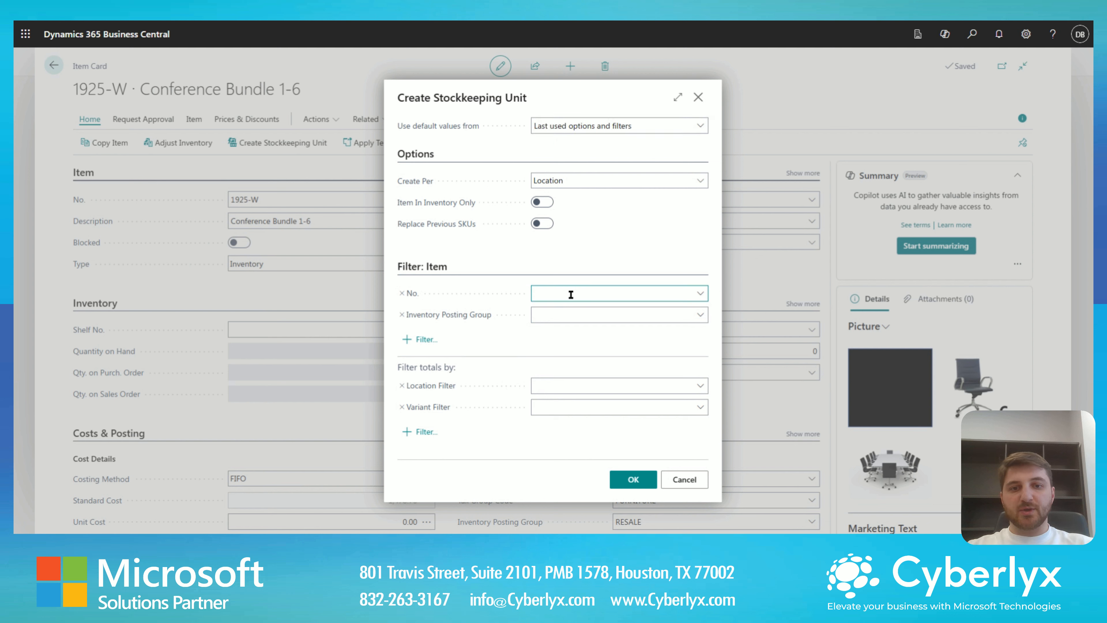
left_click(594, 250)
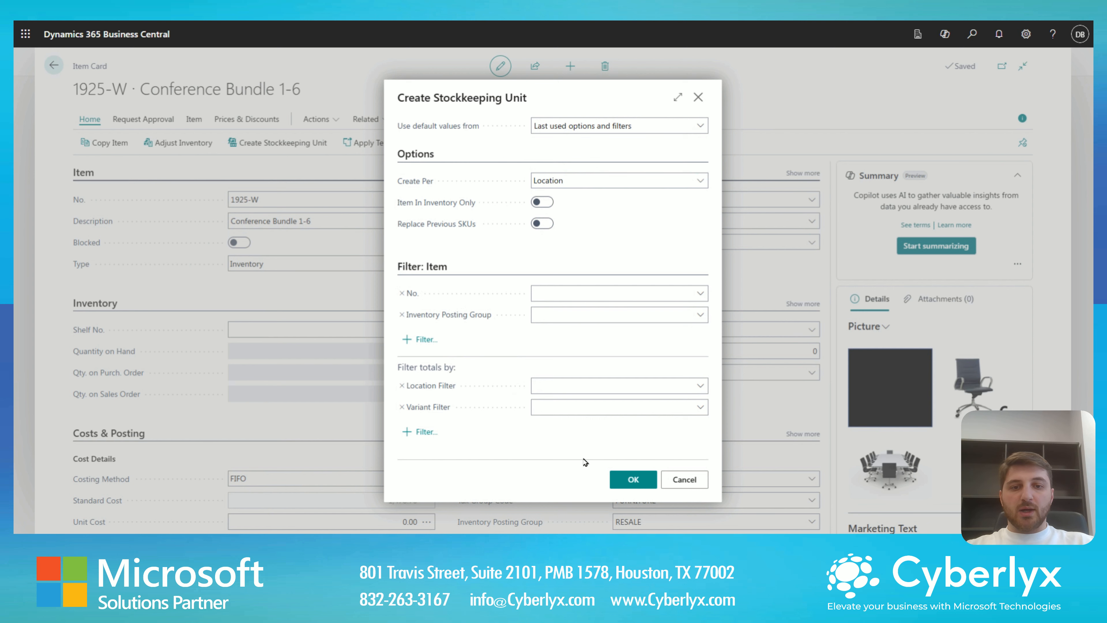
left_click(630, 481)
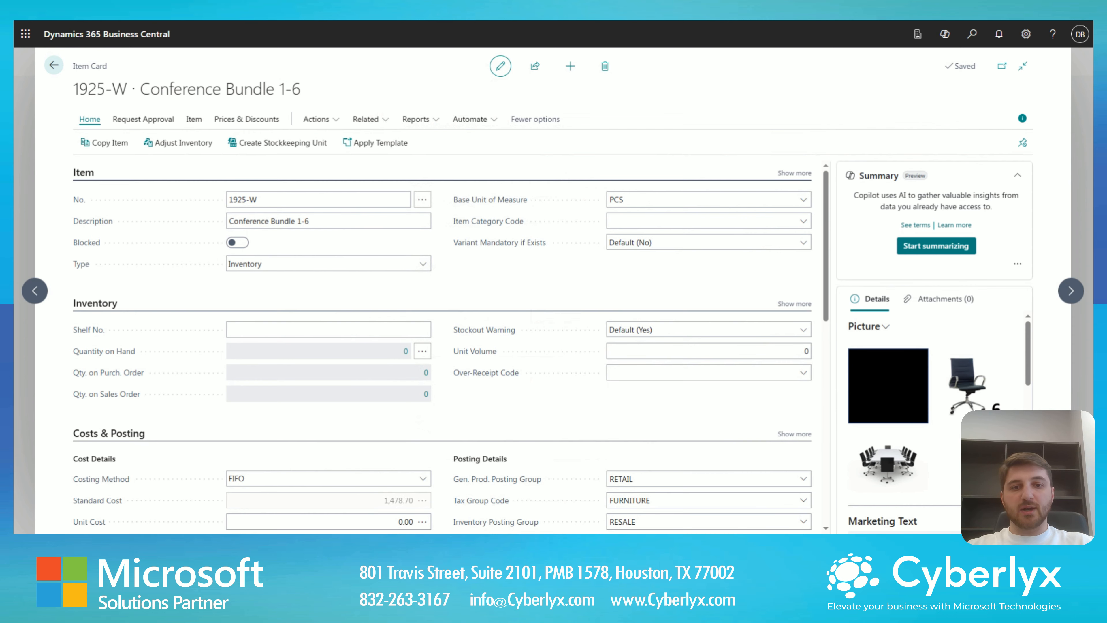
left_click(54, 65)
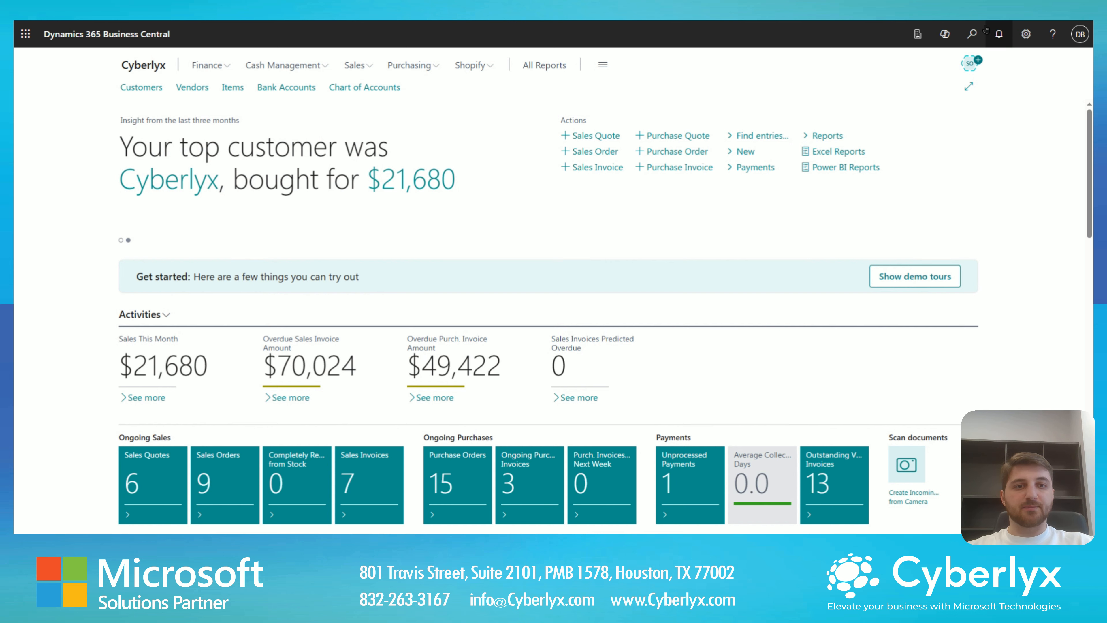
- Search for "stock keeping units", open the Stockkeeping Units list and look through its entries
left_click(974, 36)
type("stock ")
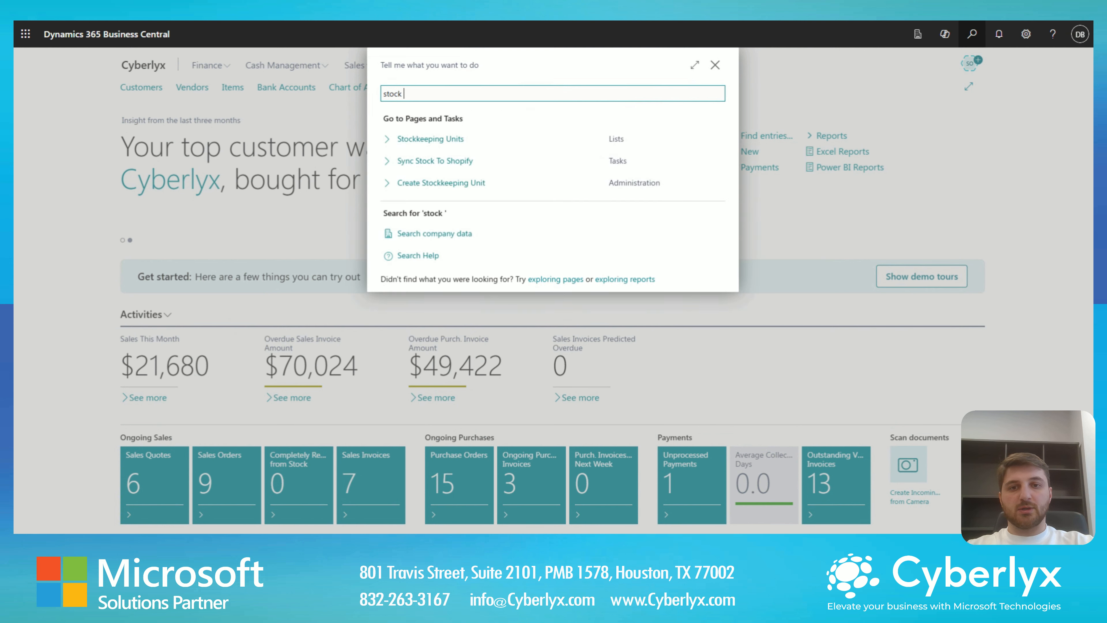
type("keeping units")
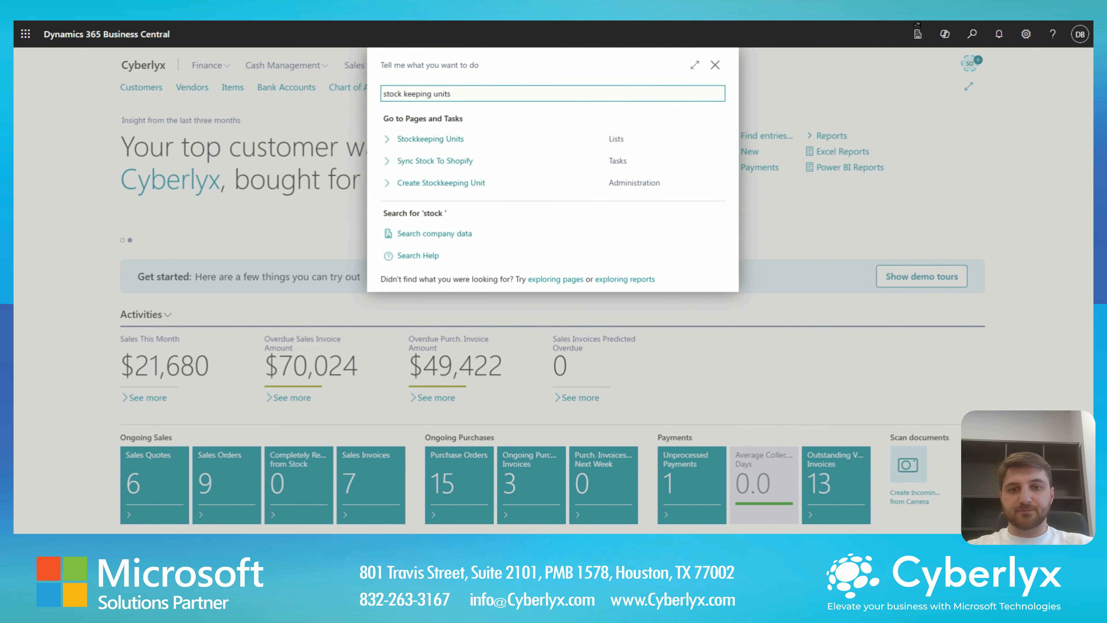
left_click(470, 148)
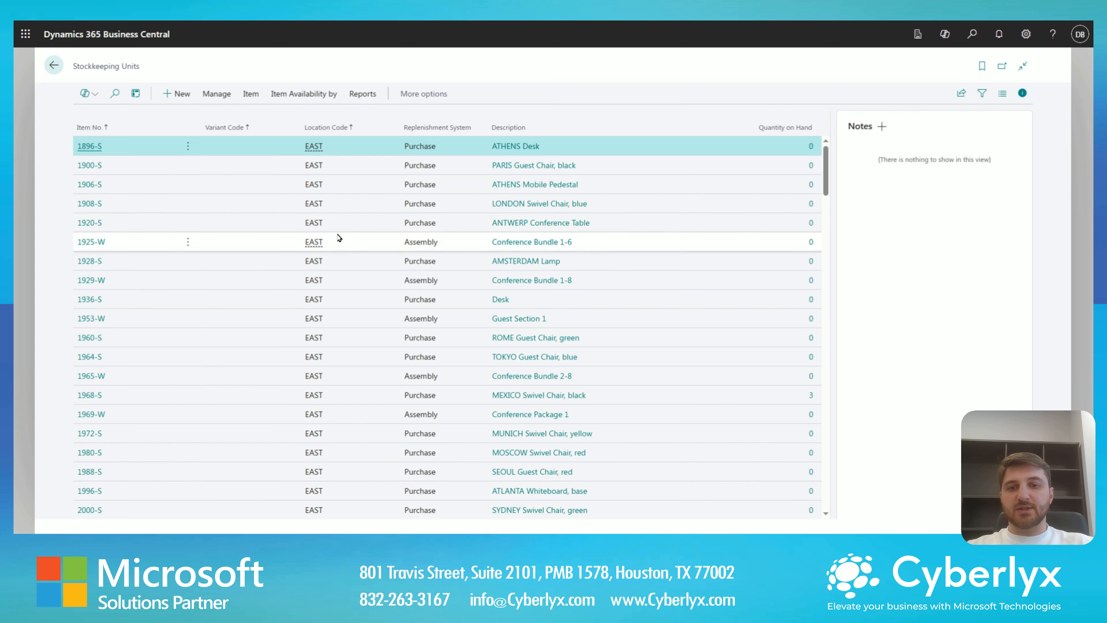
scroll(338, 236, "down", 15)
scroll(322, 290, "down", 5)
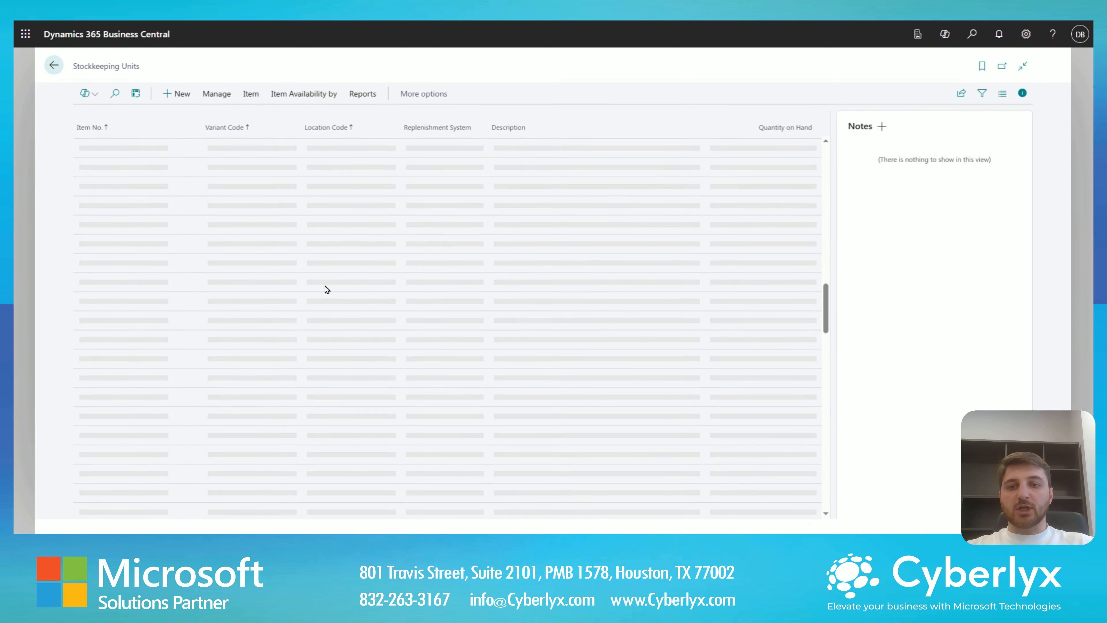
scroll(329, 292, "up", 20)
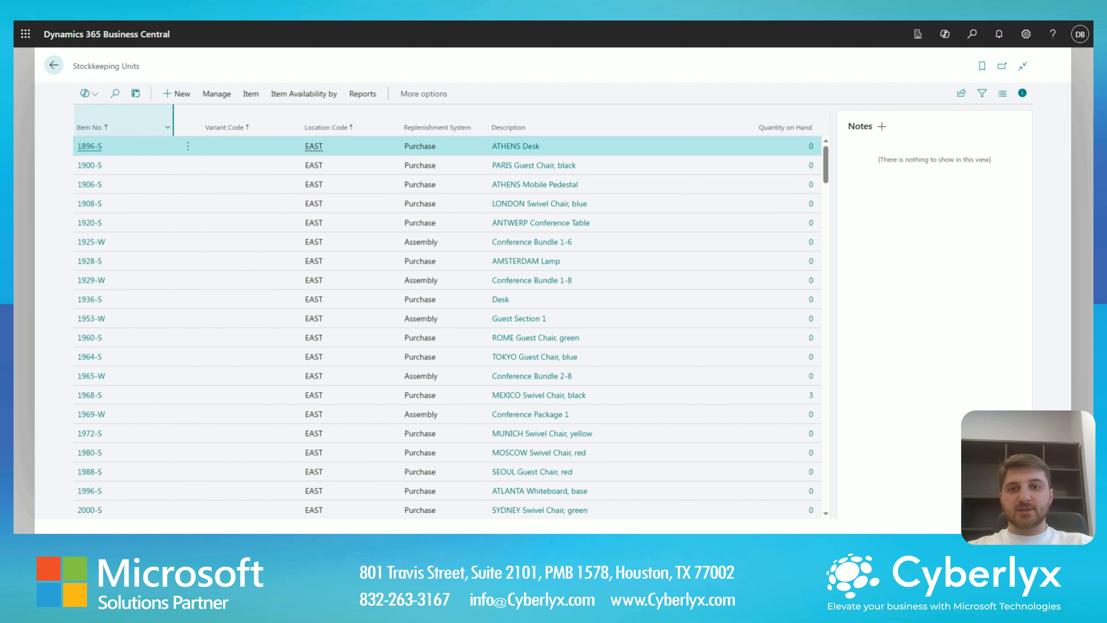
- Search the list for 1936 and open the 1936-S stockkeeping unit card for the SILVER location
left_click(116, 94)
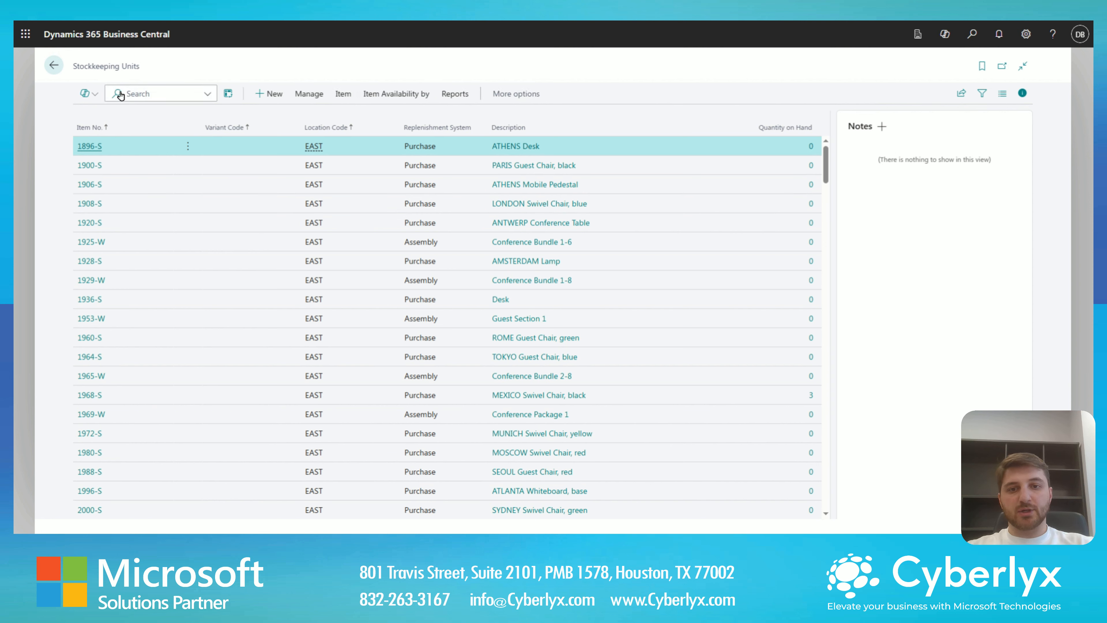
type("1936")
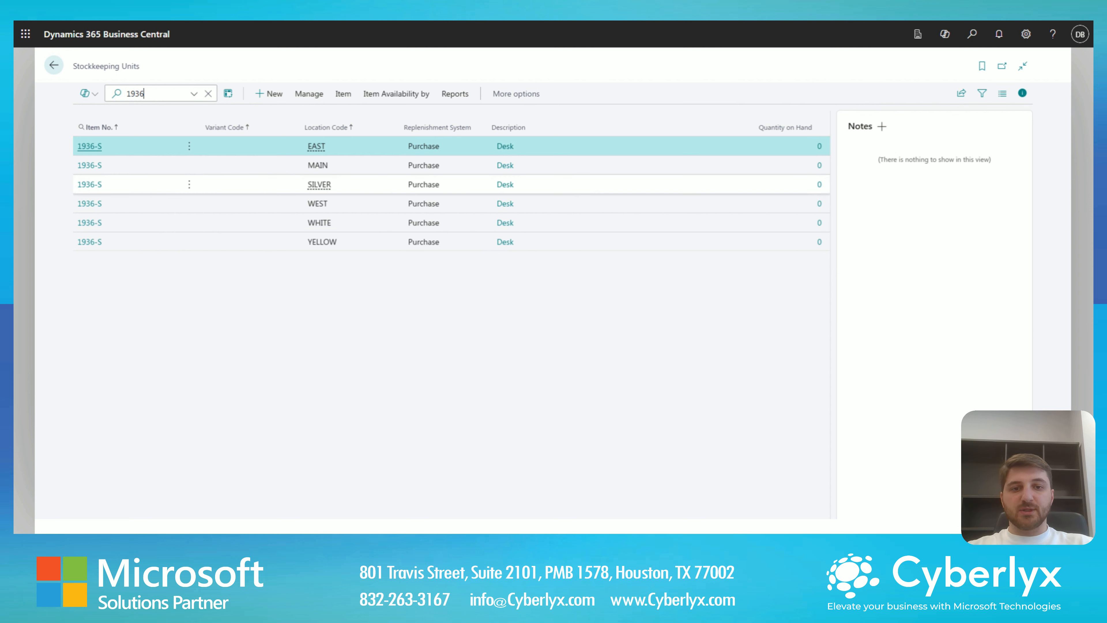
left_click(338, 185)
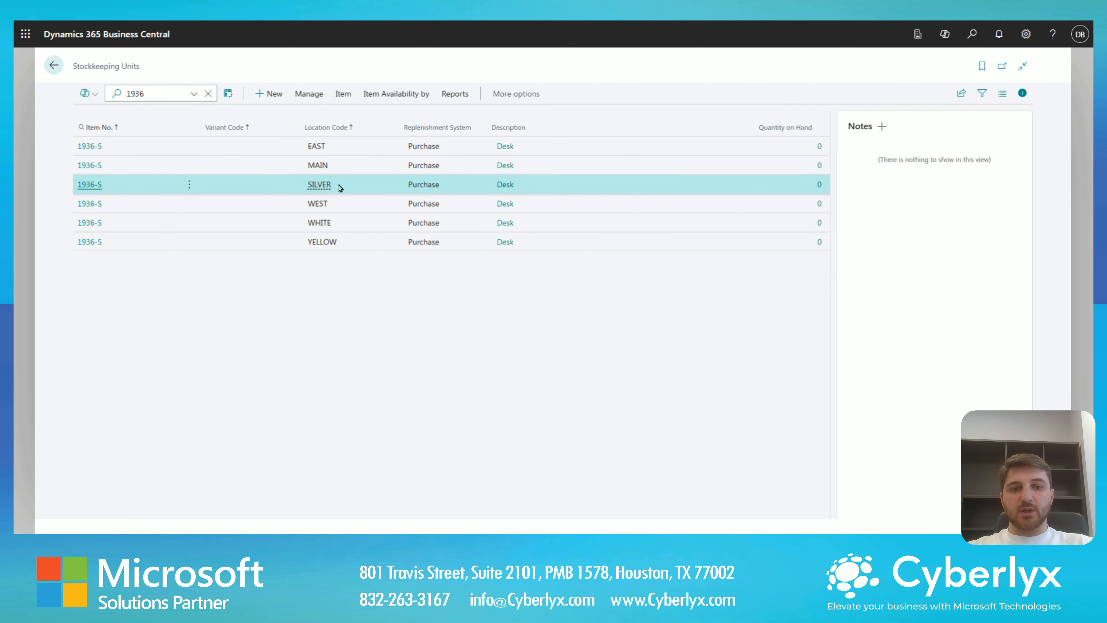
left_click(95, 189)
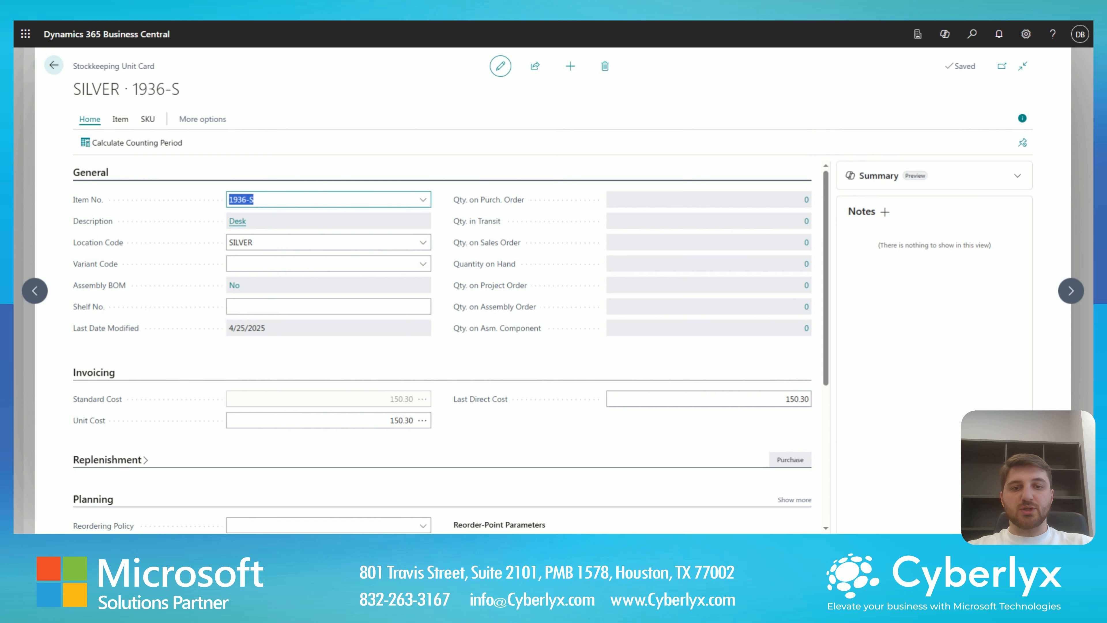
- Set the SILVER unit's reordering policy to Maximum Qty. and its reorder point to 10, and return to the list
mouse_move(529, 286)
scroll(390, 285, "down", 5)
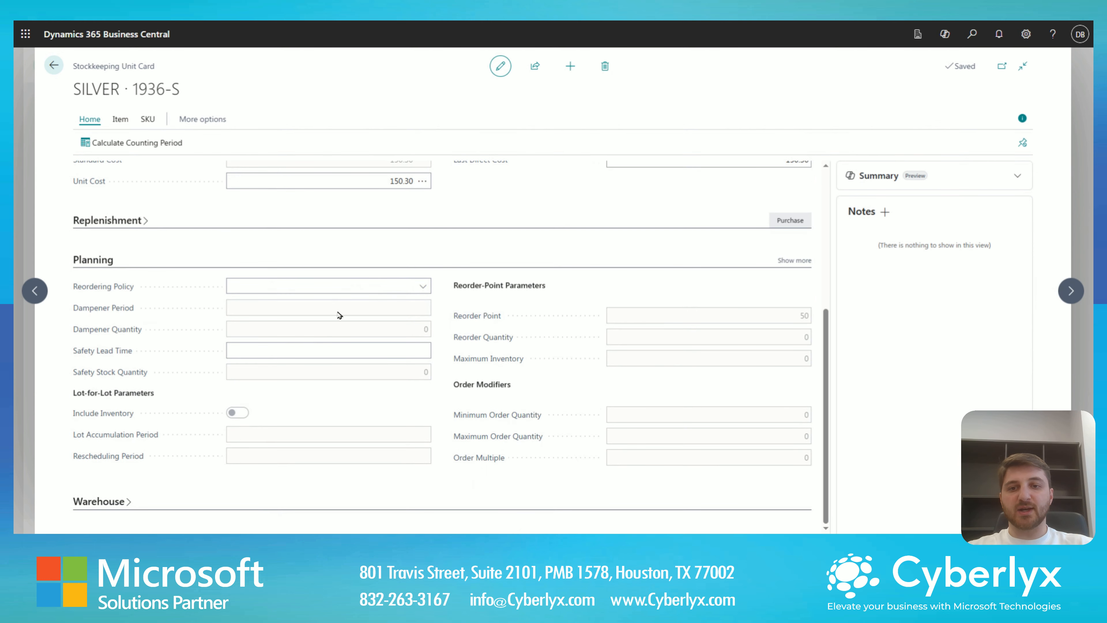
left_click(410, 286)
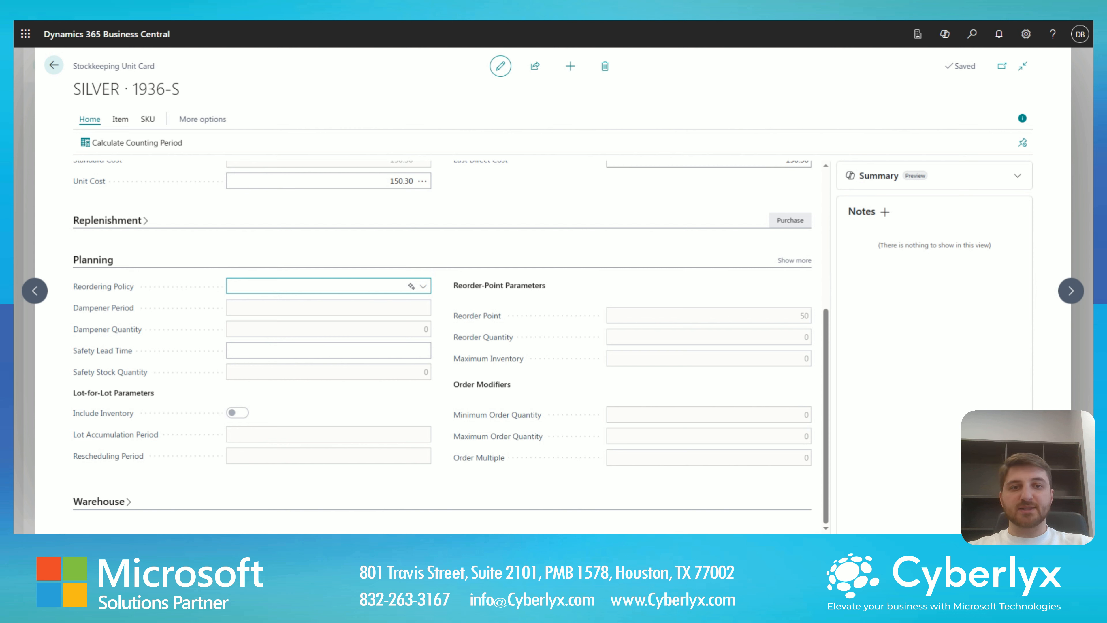
left_click(304, 317)
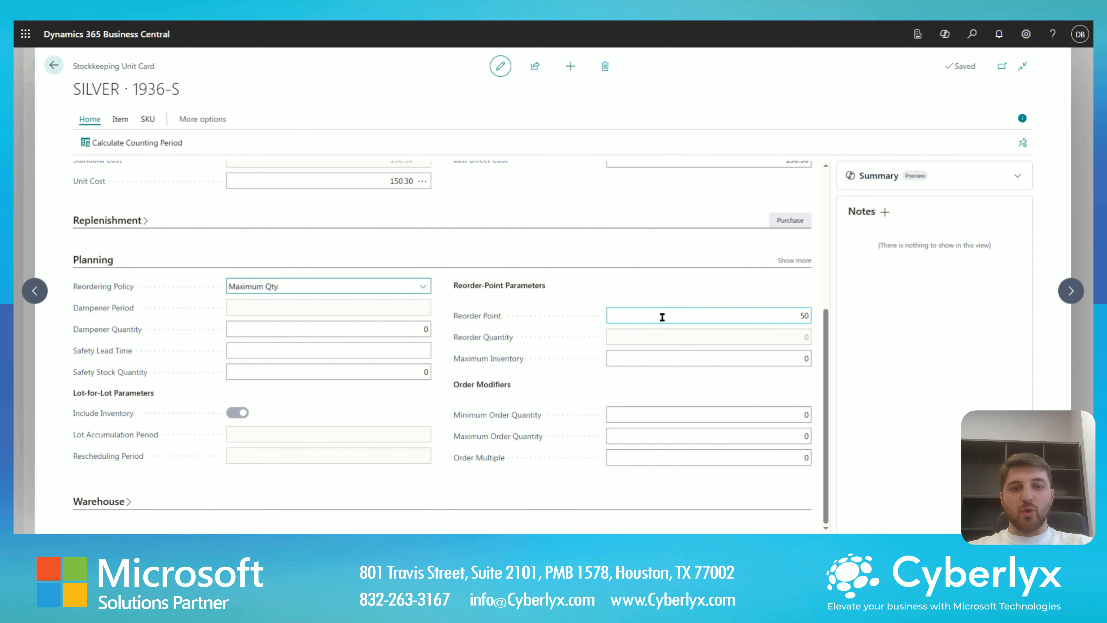
left_click(681, 318)
type("10")
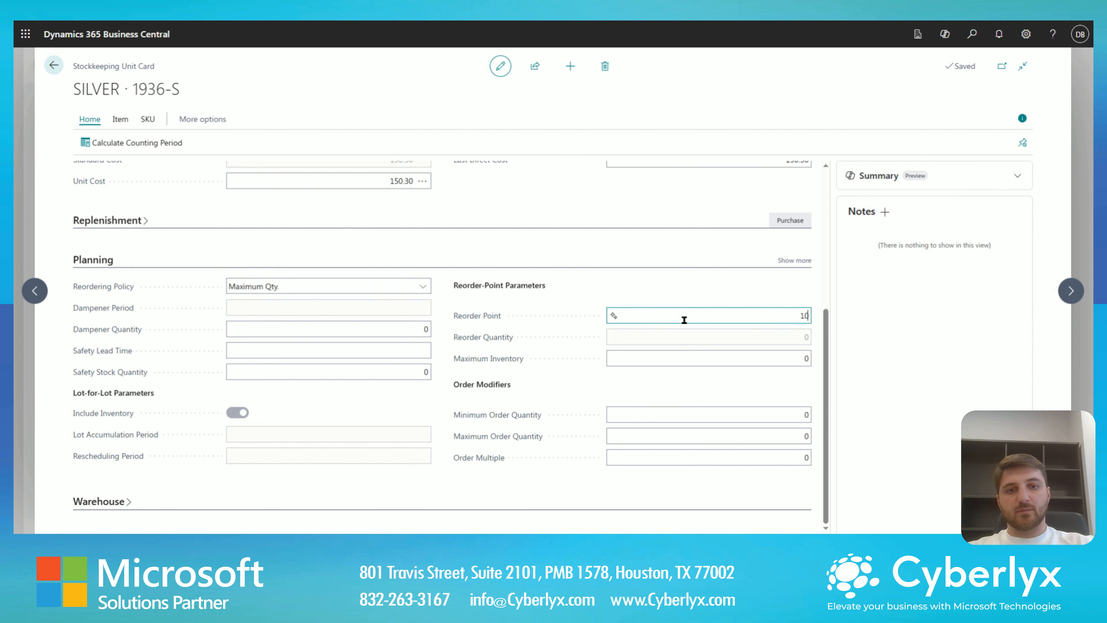
key("Tab")
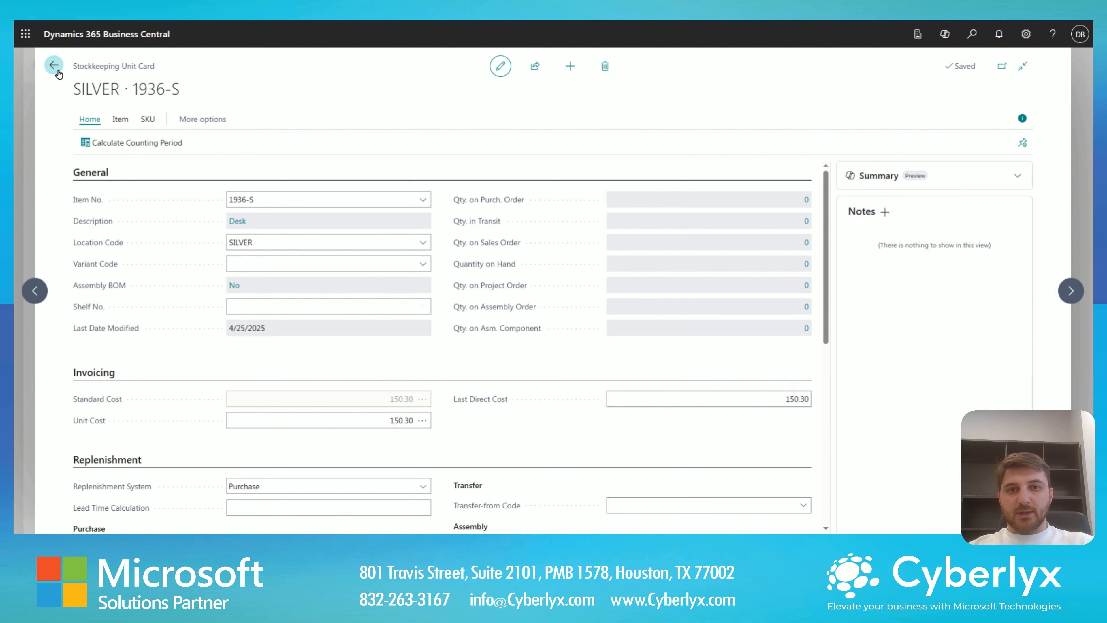
key("Escape")
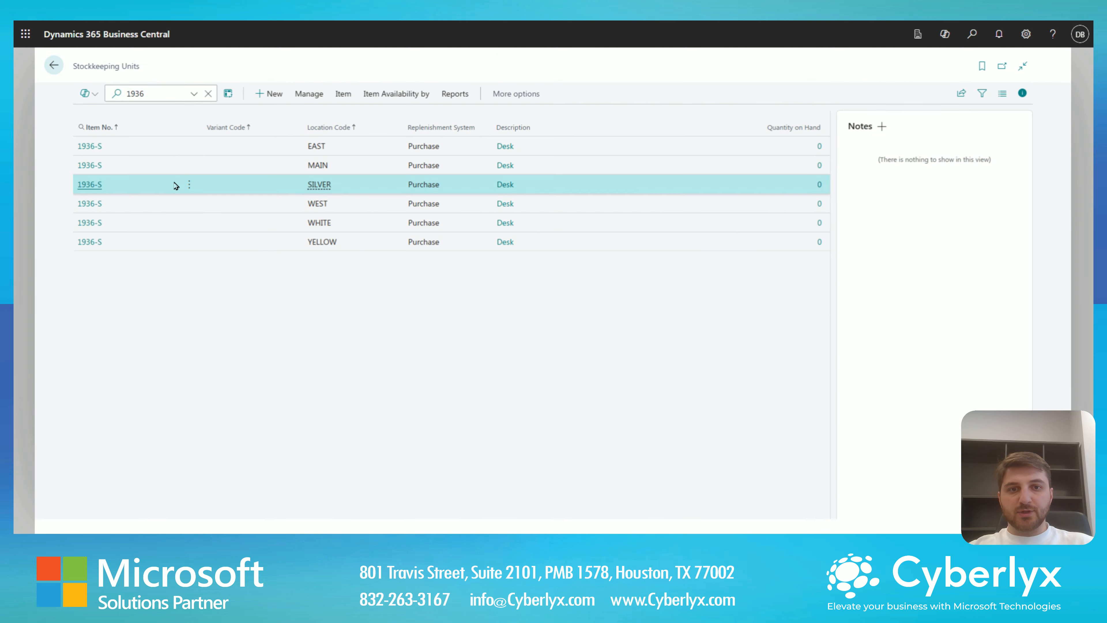
- Open the YELLOW stockkeeping unit of 1936-S and set its replenishment system to Transfer, with SILVER as the transfer-from code
left_click(95, 249)
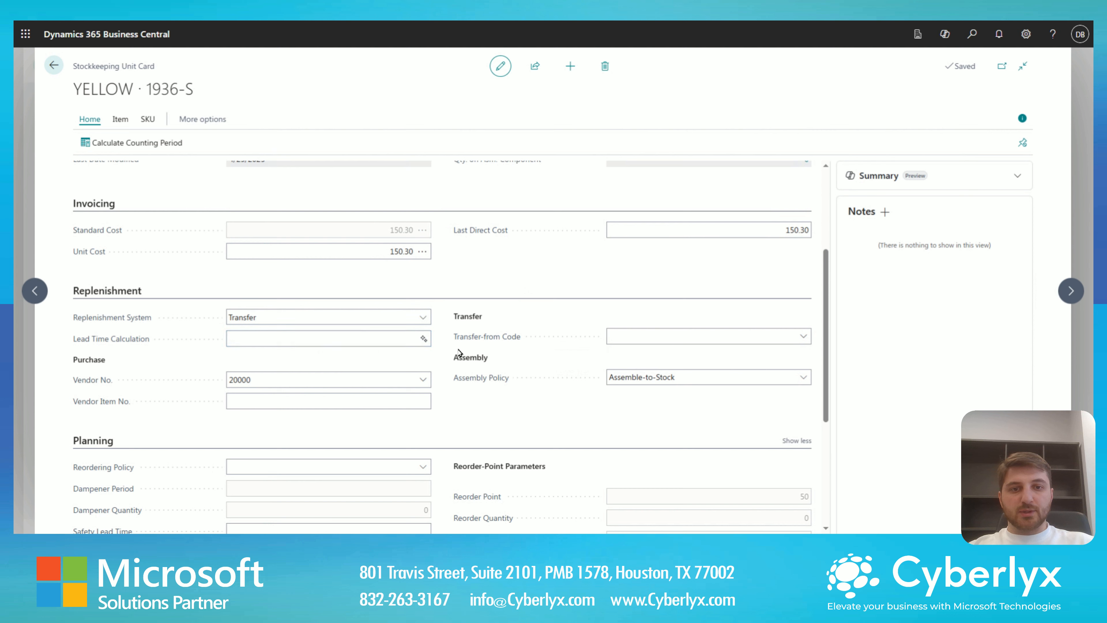
left_click(679, 338)
scroll(705, 422, "down", 1)
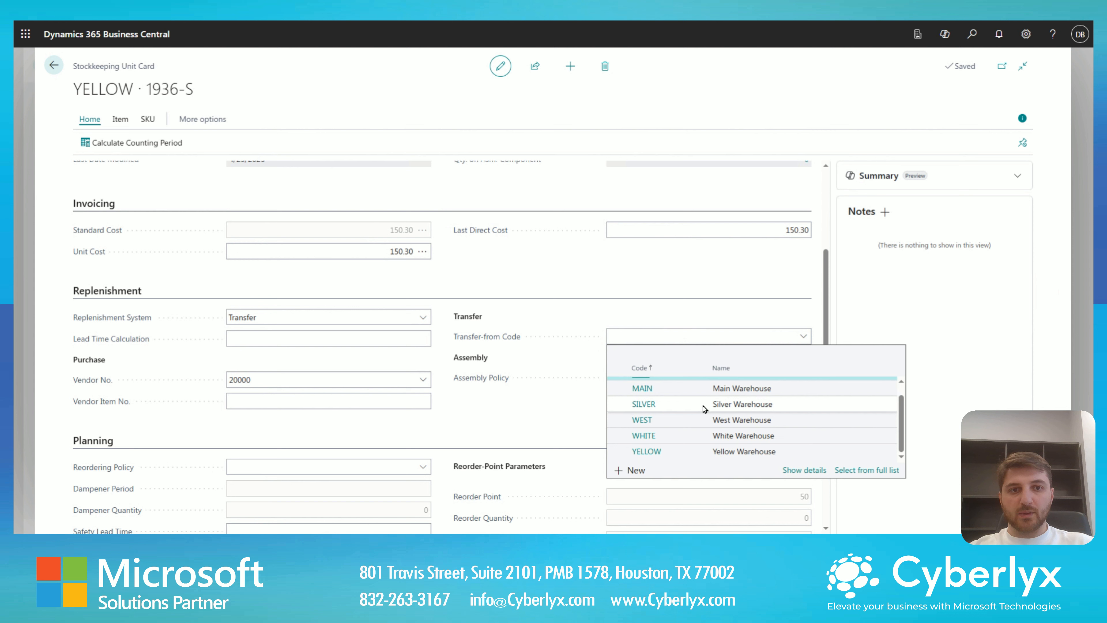
left_click(703, 404)
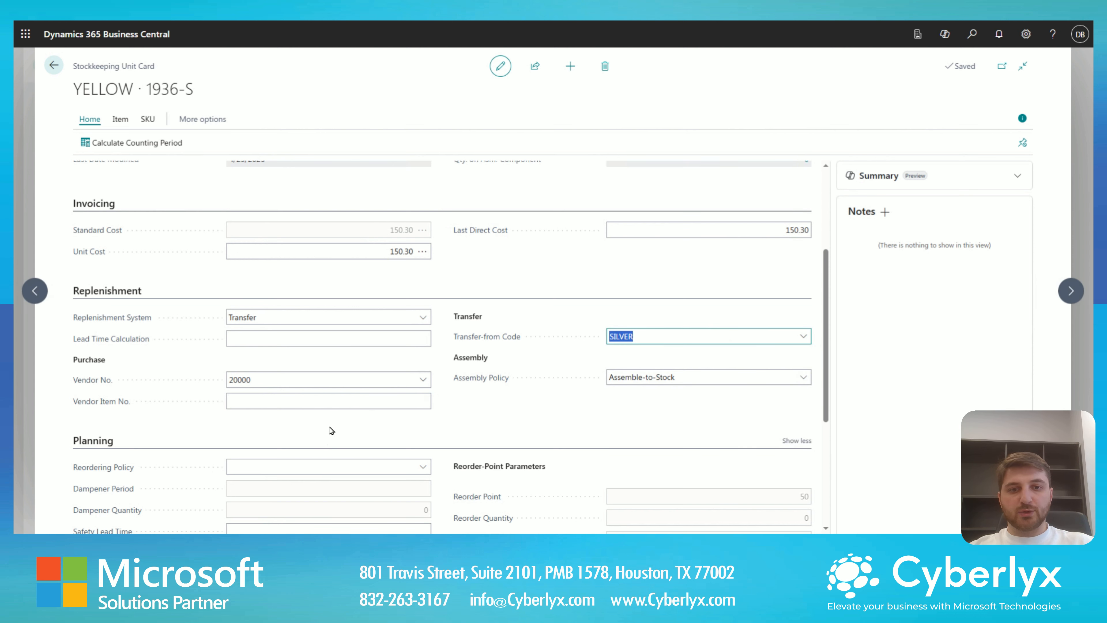
- Set the YELLOW unit's reordering policy to Lot-for-Lot
scroll(330, 434, "down", 1)
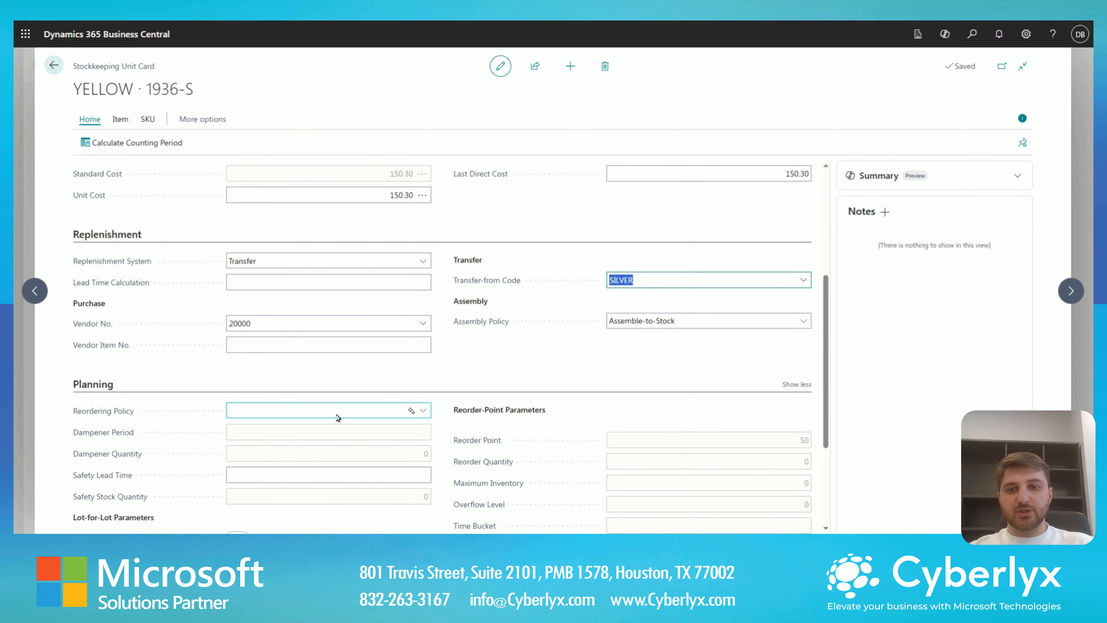
left_click(422, 414)
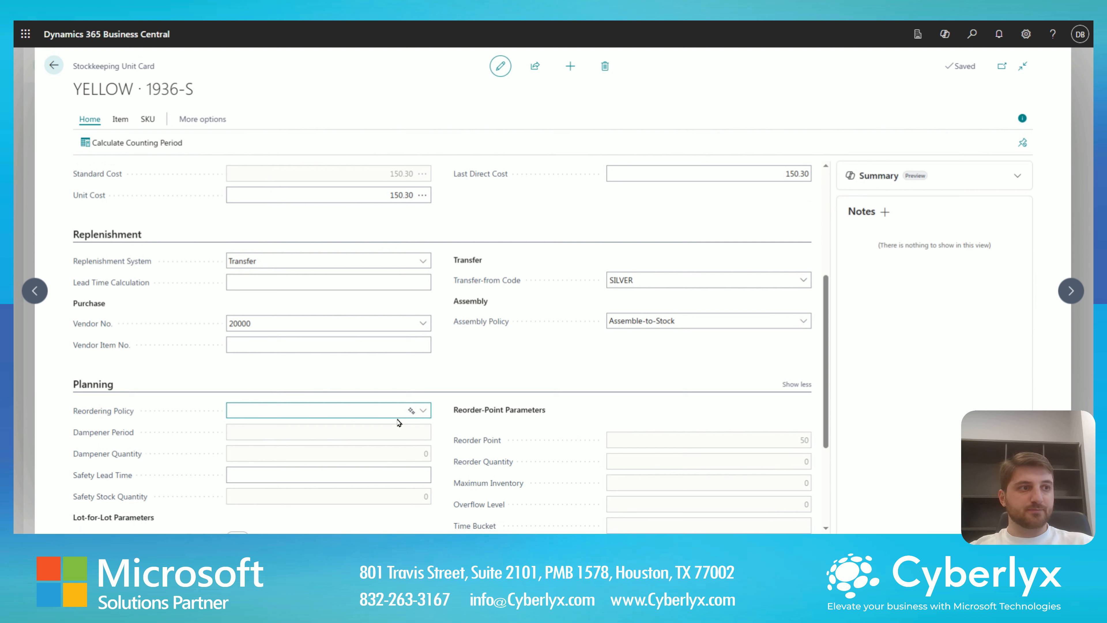
left_click(366, 477)
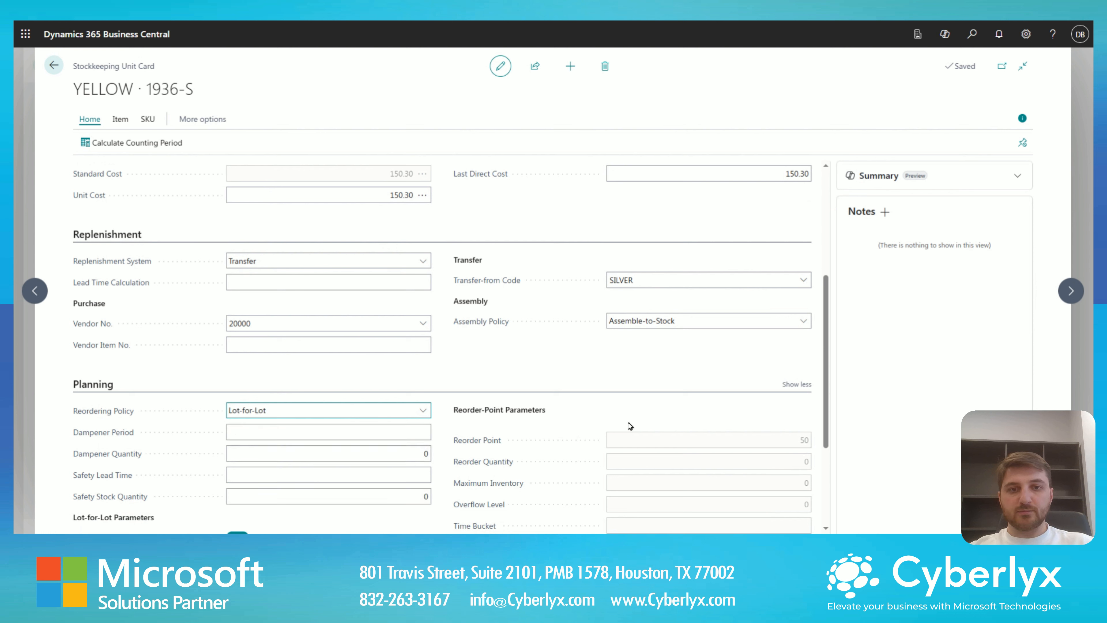